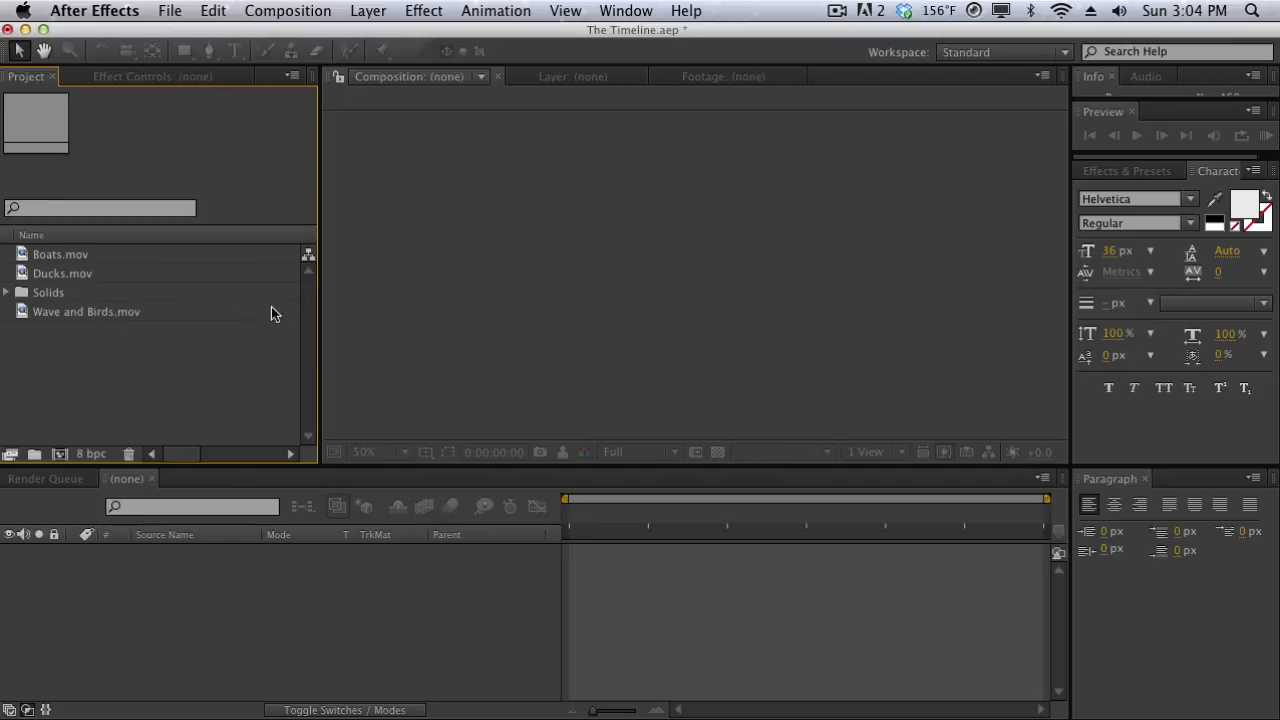
Create a new composition named Main Comp with a width of 1280 px and the aspect ratio locked to 16:9.
left_click(288, 10)
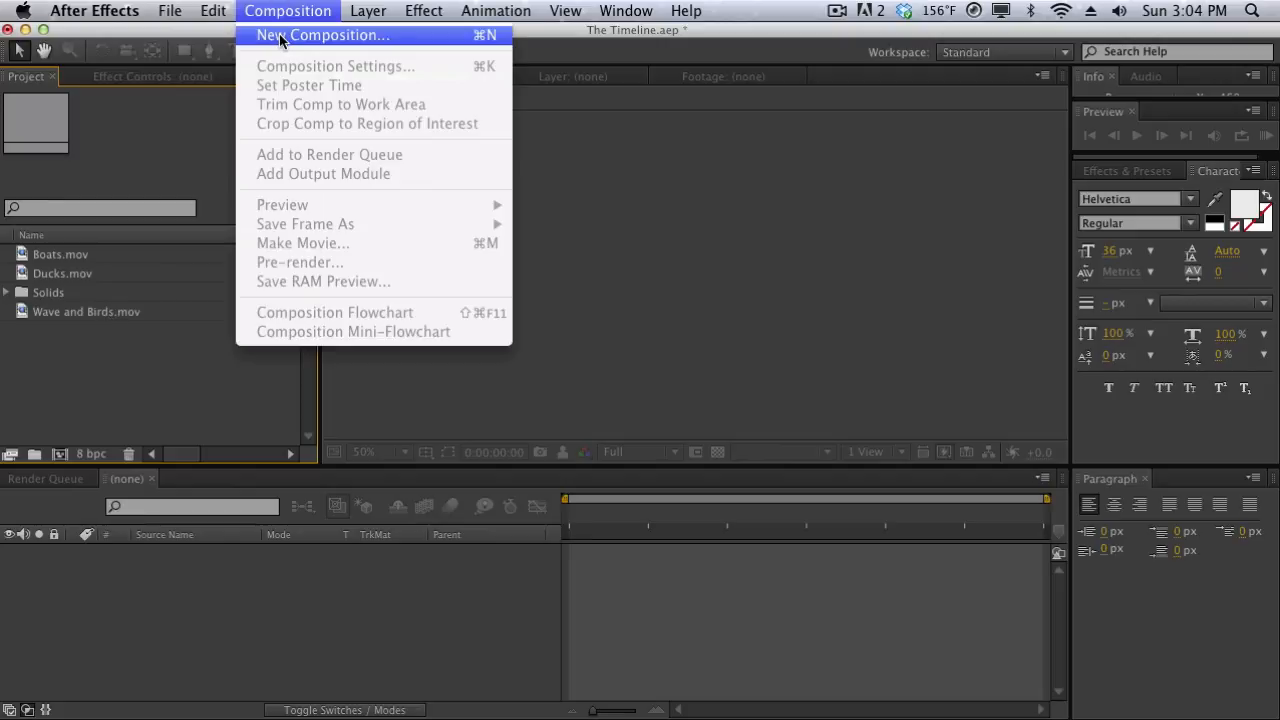
left_click(281, 40)
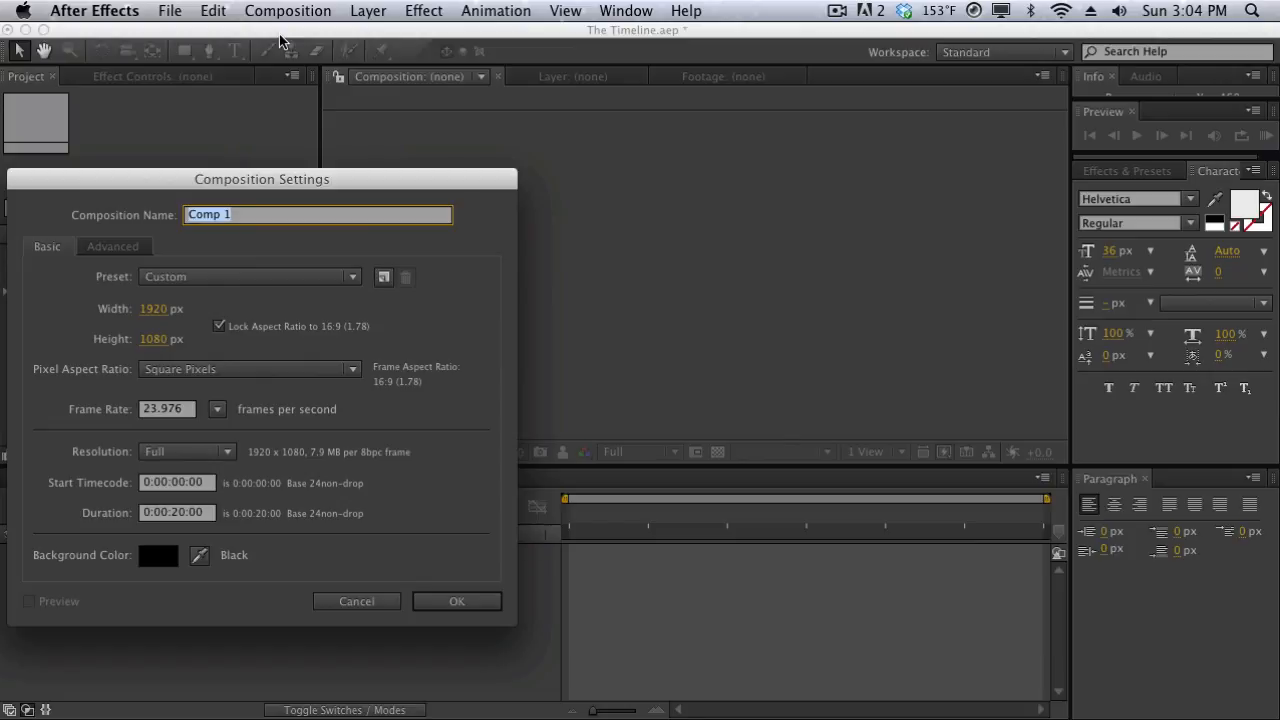
type("Main Comp")
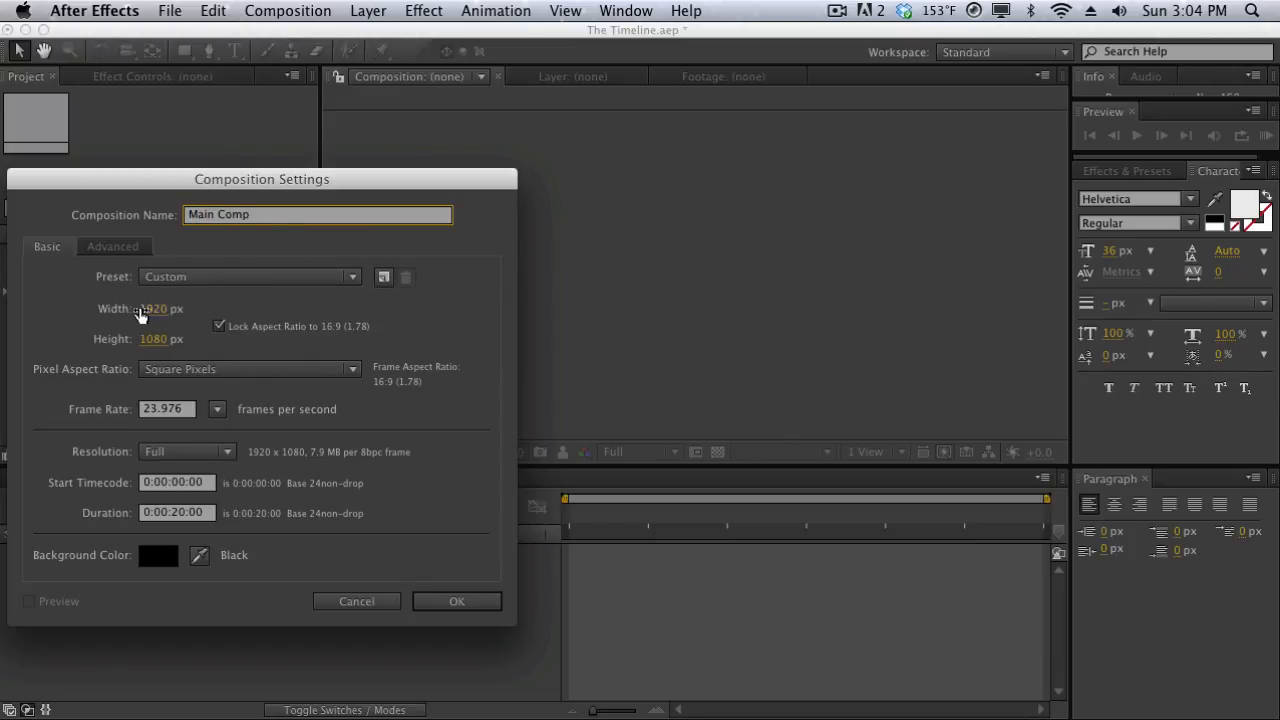
left_click(140, 314)
type("1280")
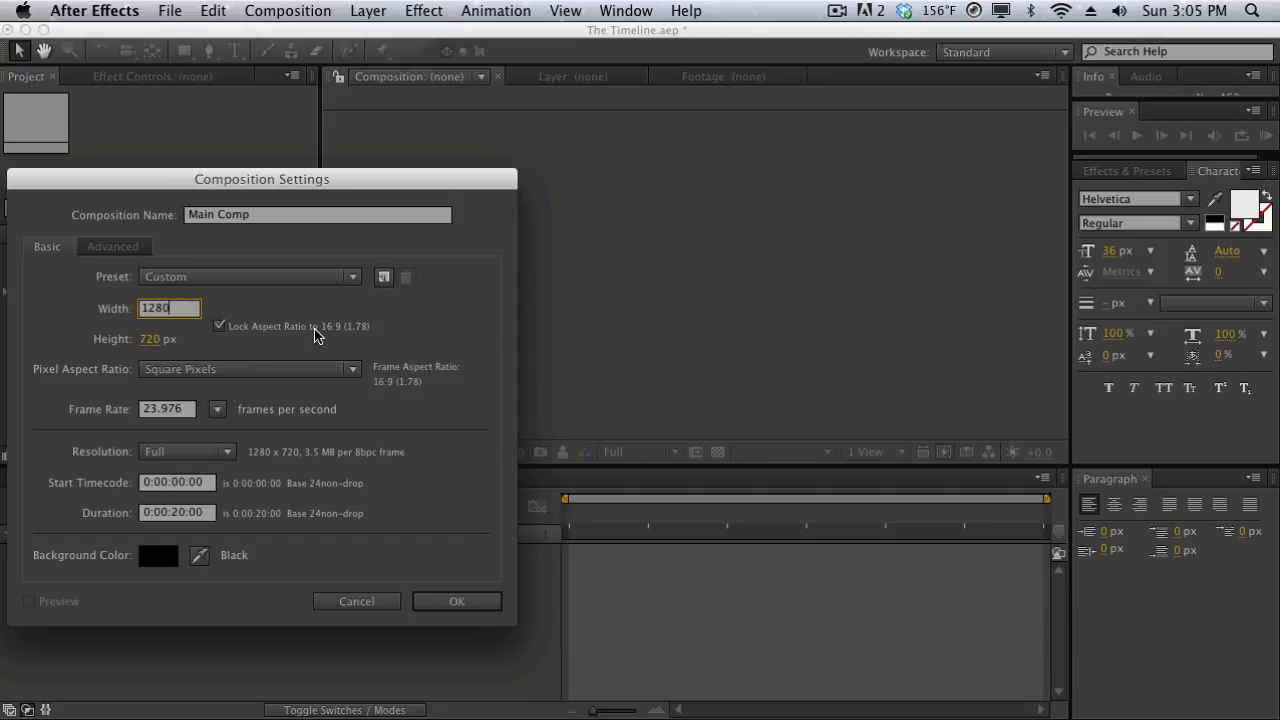
left_click(446, 599)
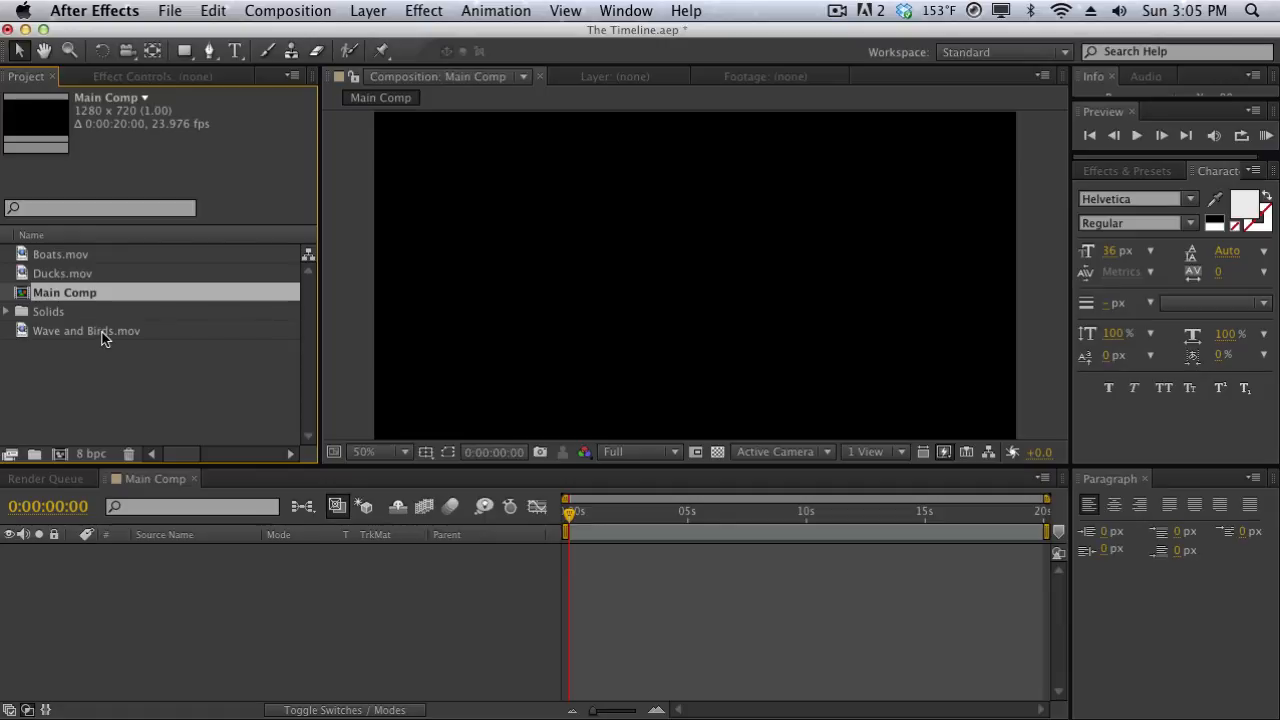
Add Wave and Birds.mov to the Main Comp timeline and widen the Source Name column to fit the full file name.
left_click_drag(102, 338, 283, 641)
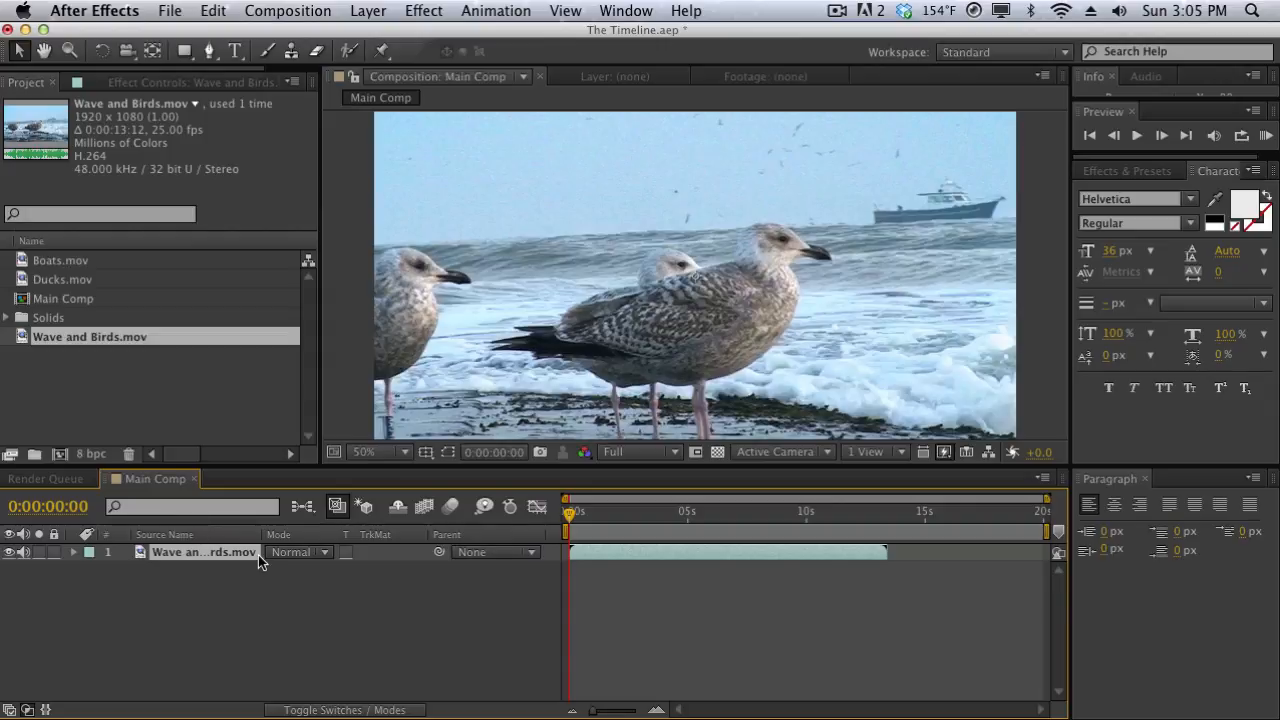
left_click_drag(262, 534, 305, 535)
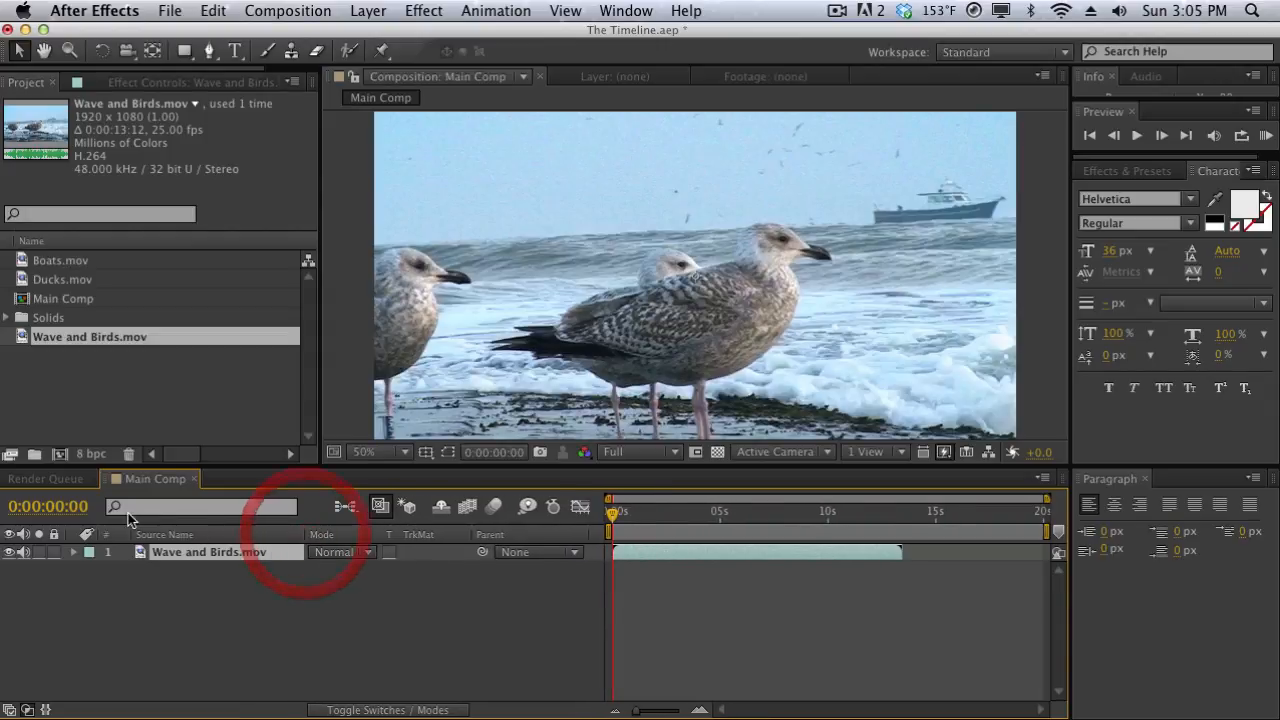
Lock and unlock the Wave and Birds.mov layer, and switch its solo state on and back off.
left_click(89, 553)
left_click(55, 552)
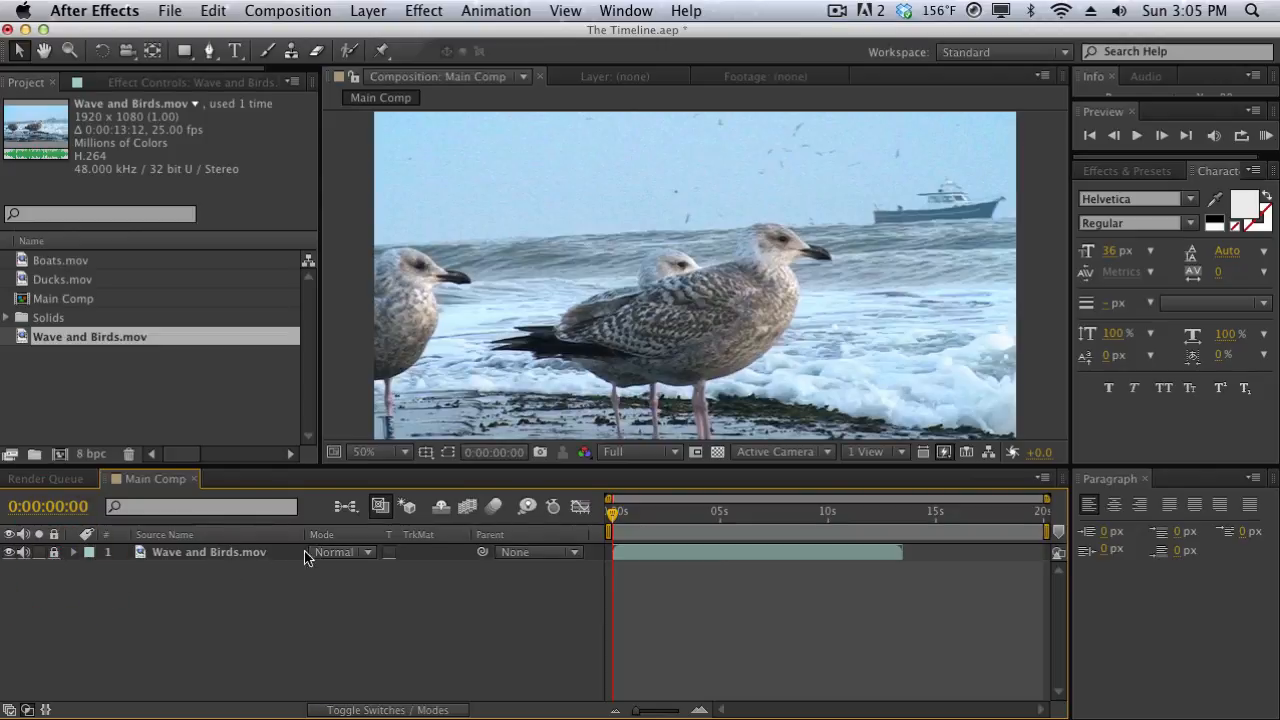
left_click(55, 552)
left_click(39, 552)
left_click(40, 553)
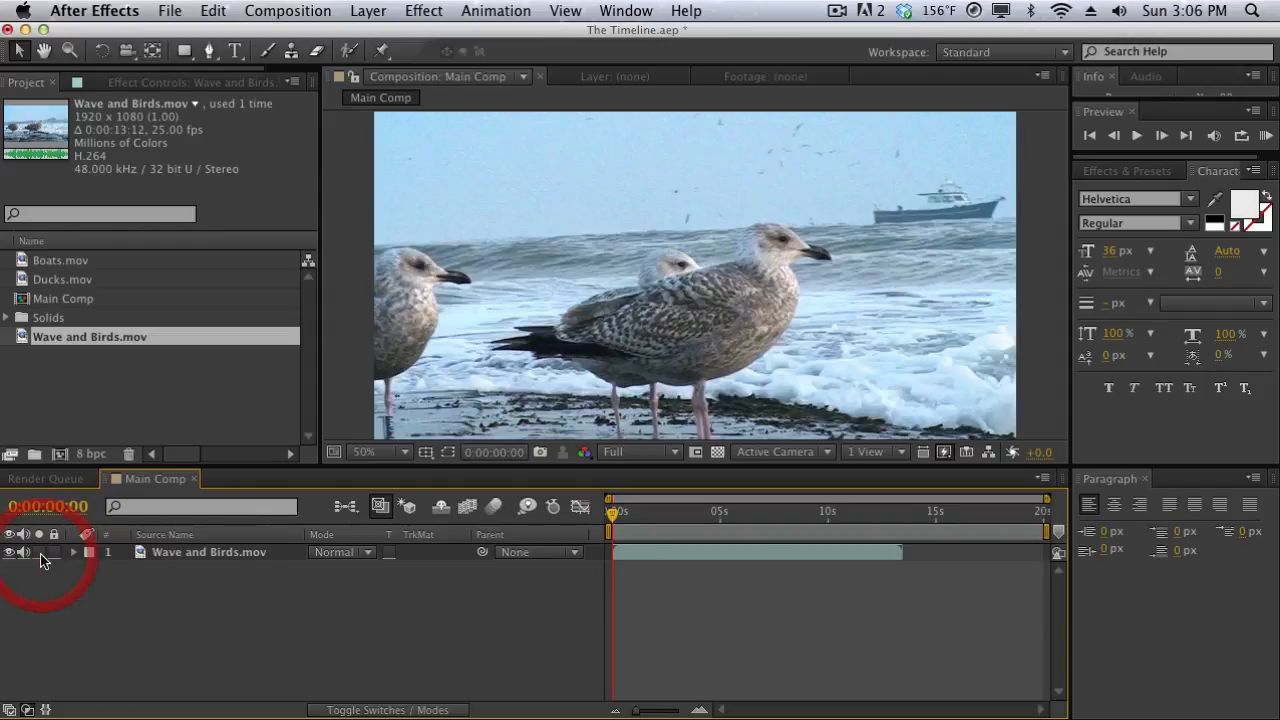
Add Ducks.mov above the Wave and Birds.mov layer, and temporarily solo the lower layer.
left_click(177, 290)
left_click_drag(177, 290, 182, 565)
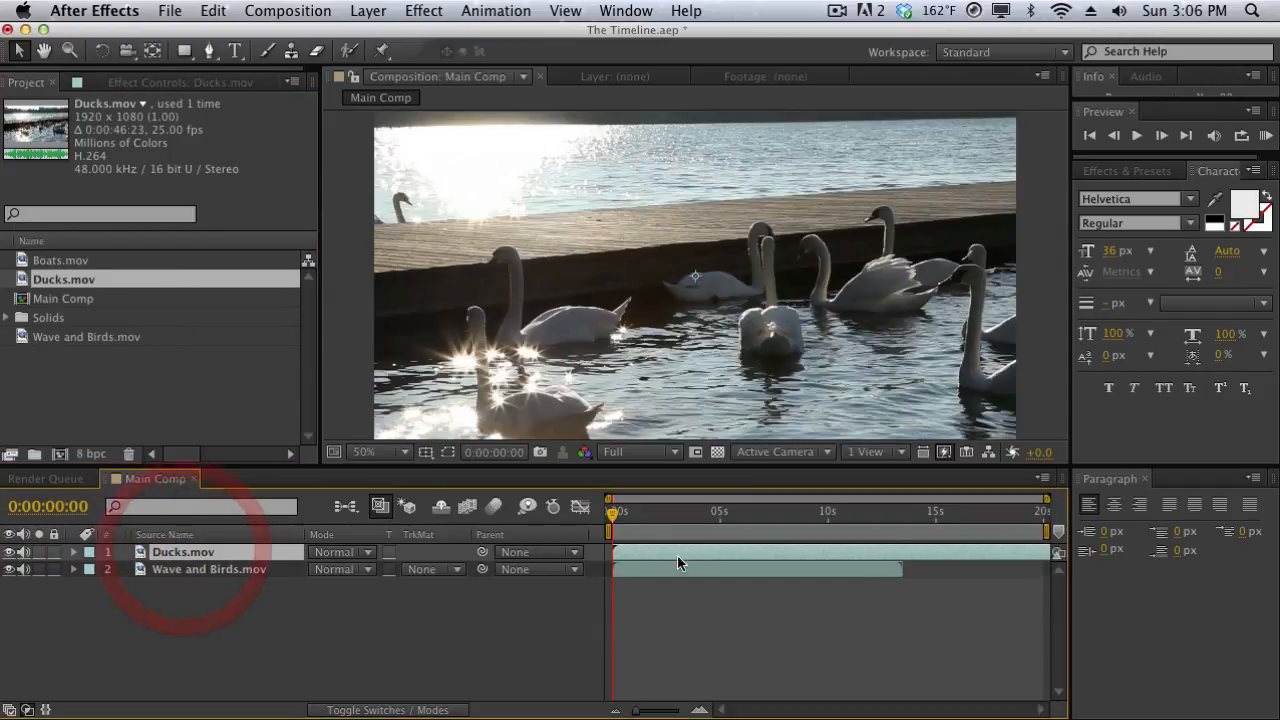
left_click(39, 569)
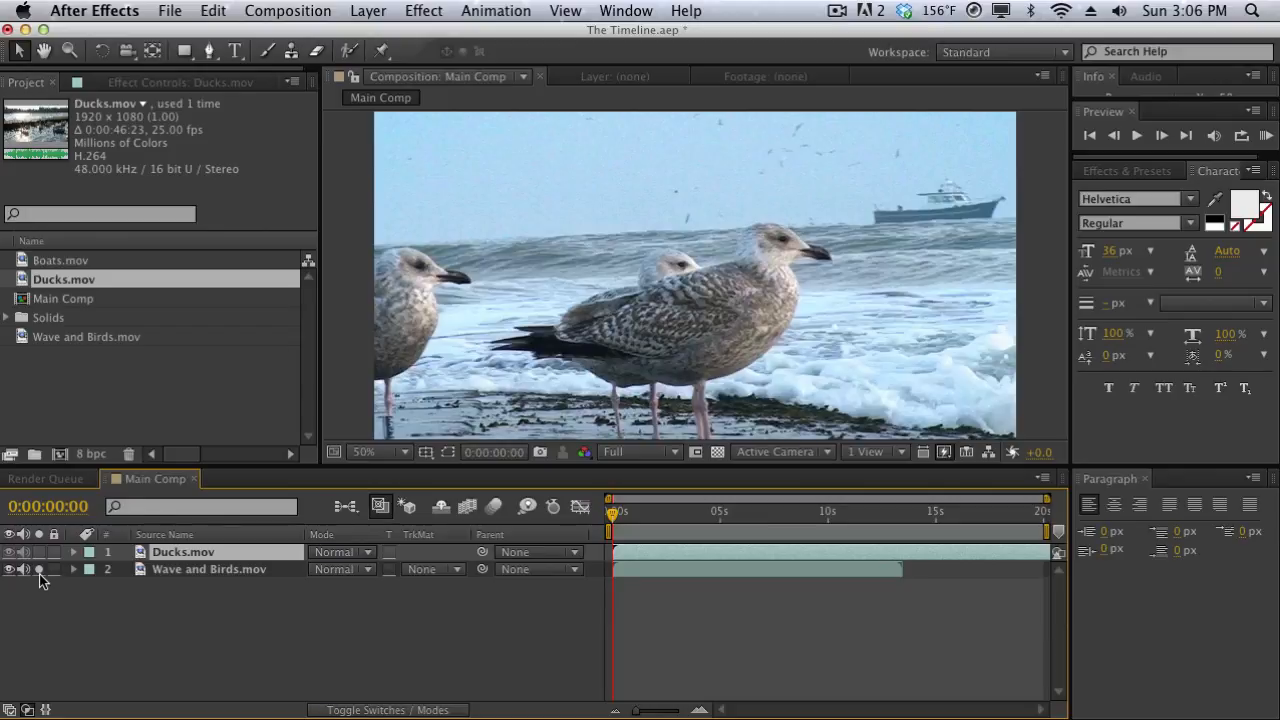
left_click(40, 569)
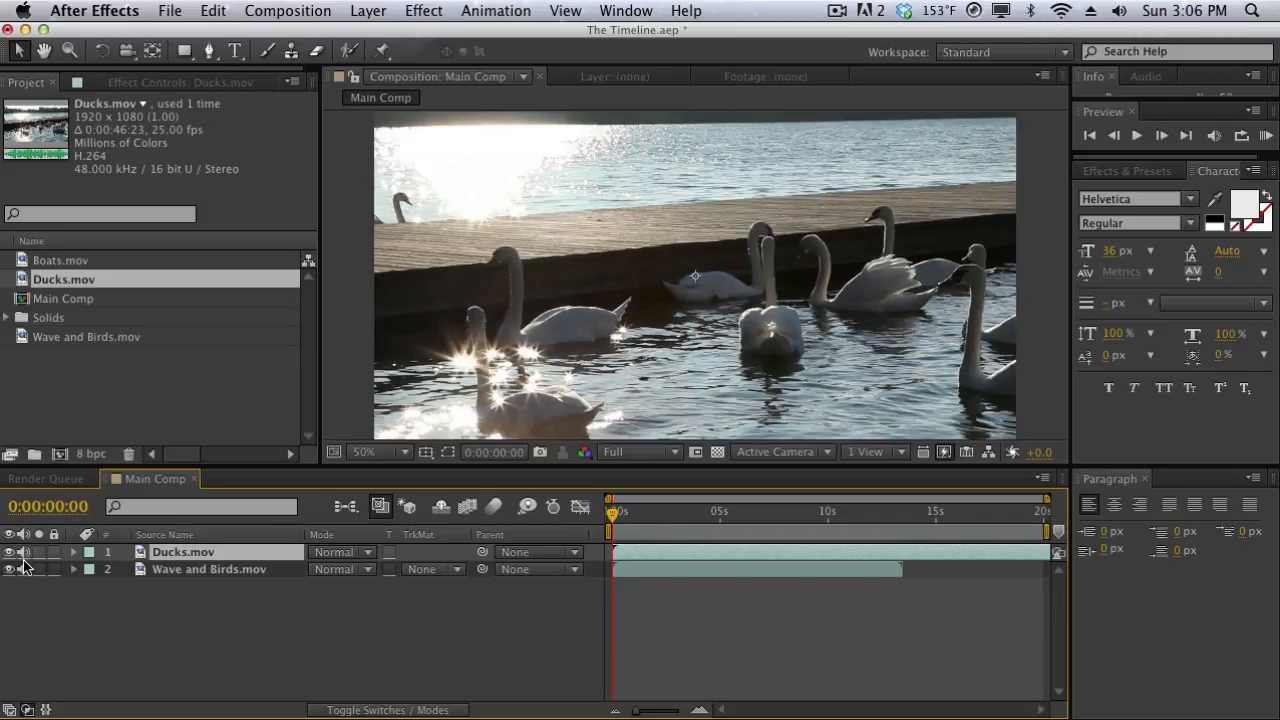
Switch the audio of both layers and the visibility of the Ducks.mov layer off and back on.
left_click(25, 553)
left_click(25, 571)
left_click(25, 571)
left_click(25, 553)
left_click(10, 552)
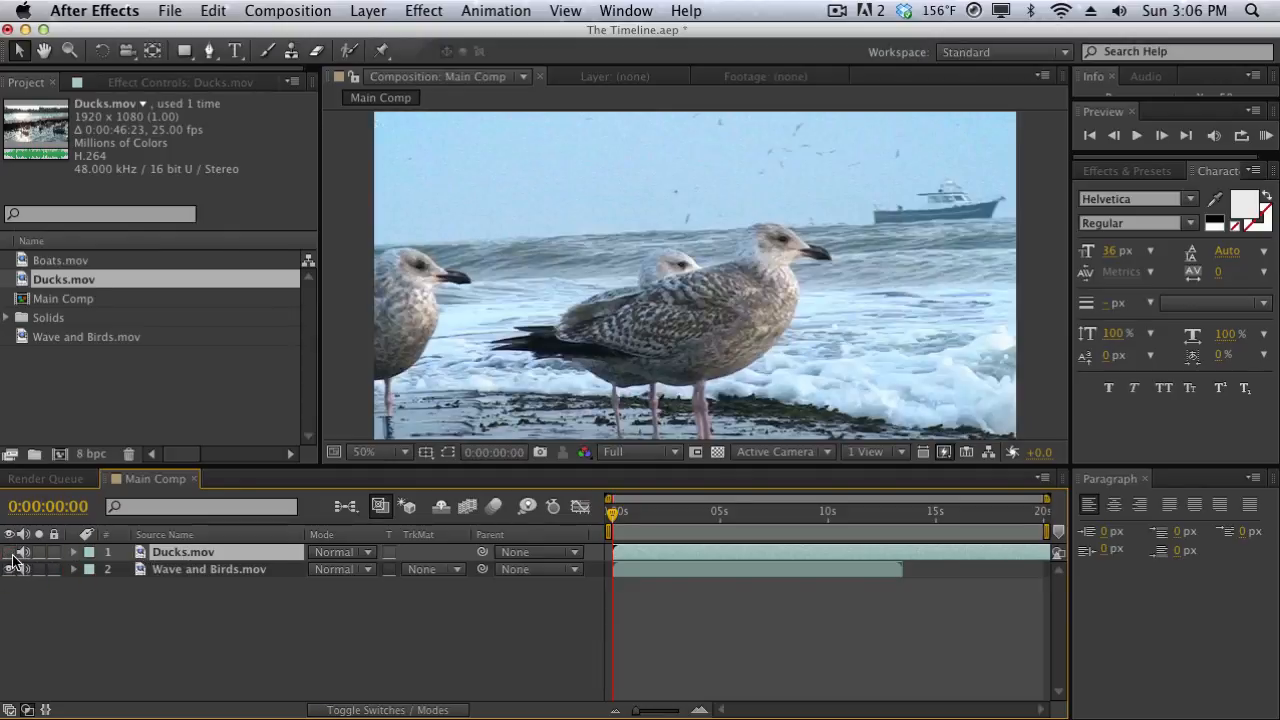
left_click(10, 552)
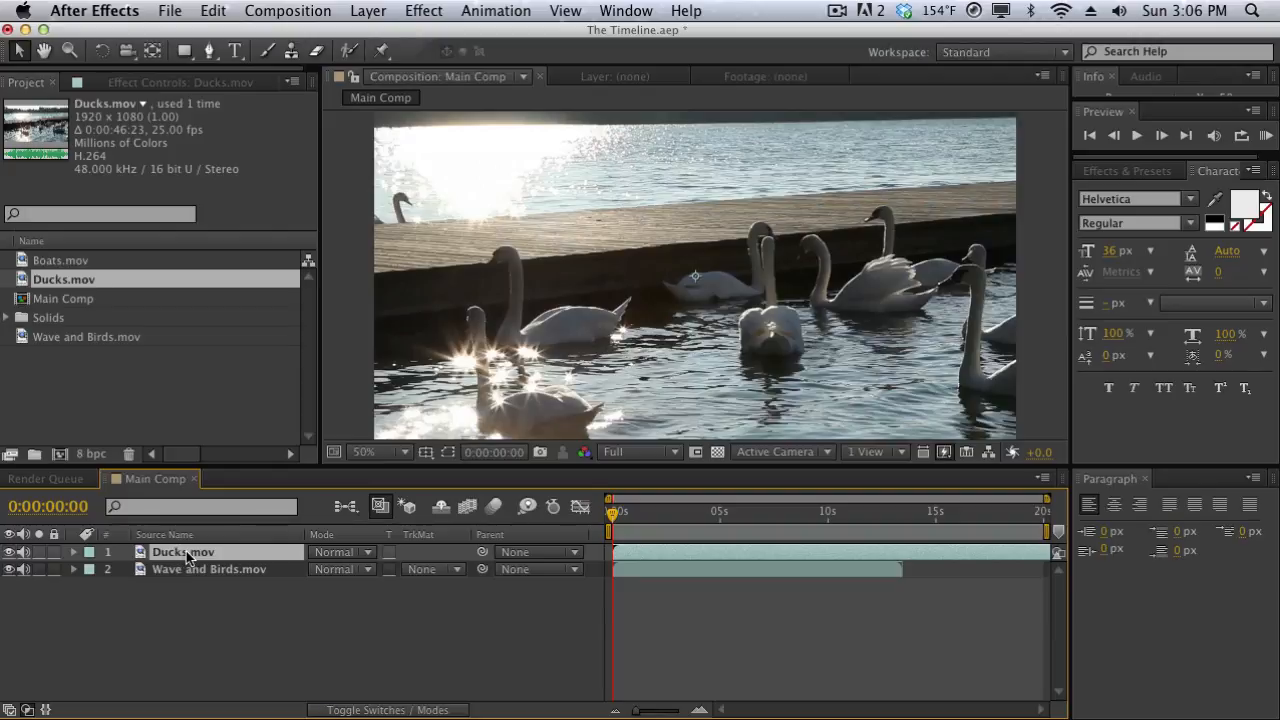
left_click(9, 553)
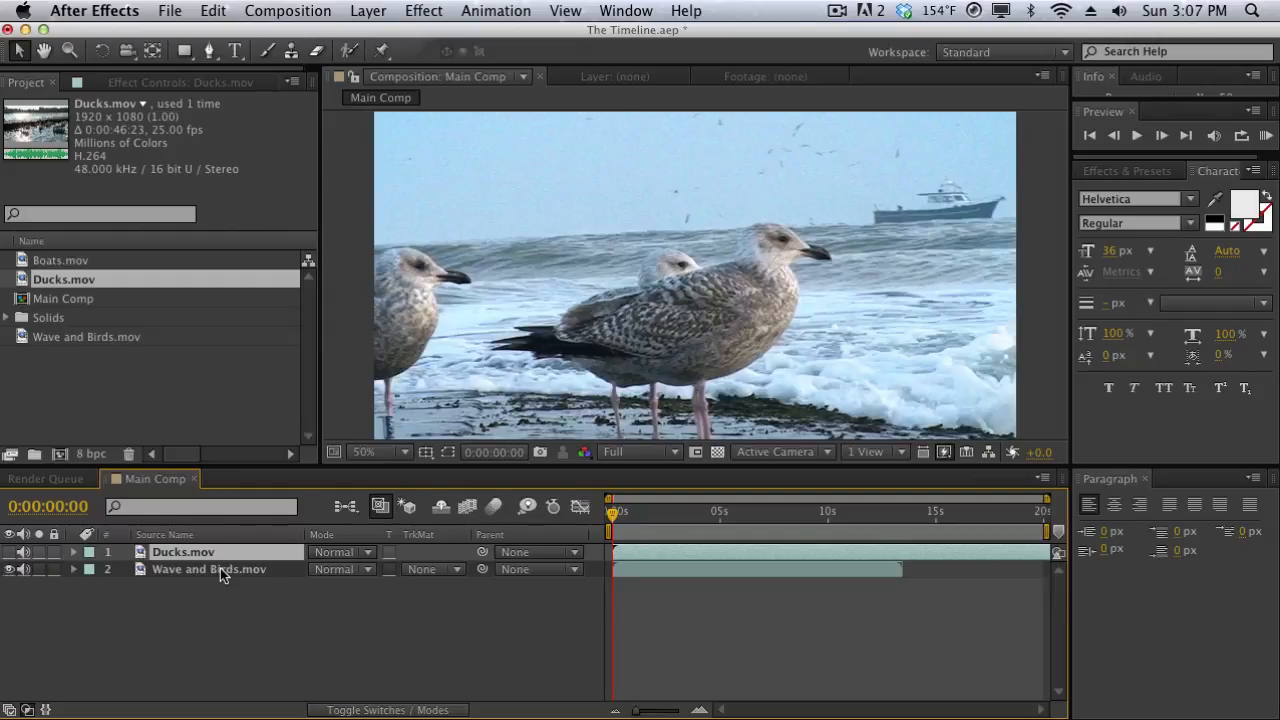
left_click(9, 552)
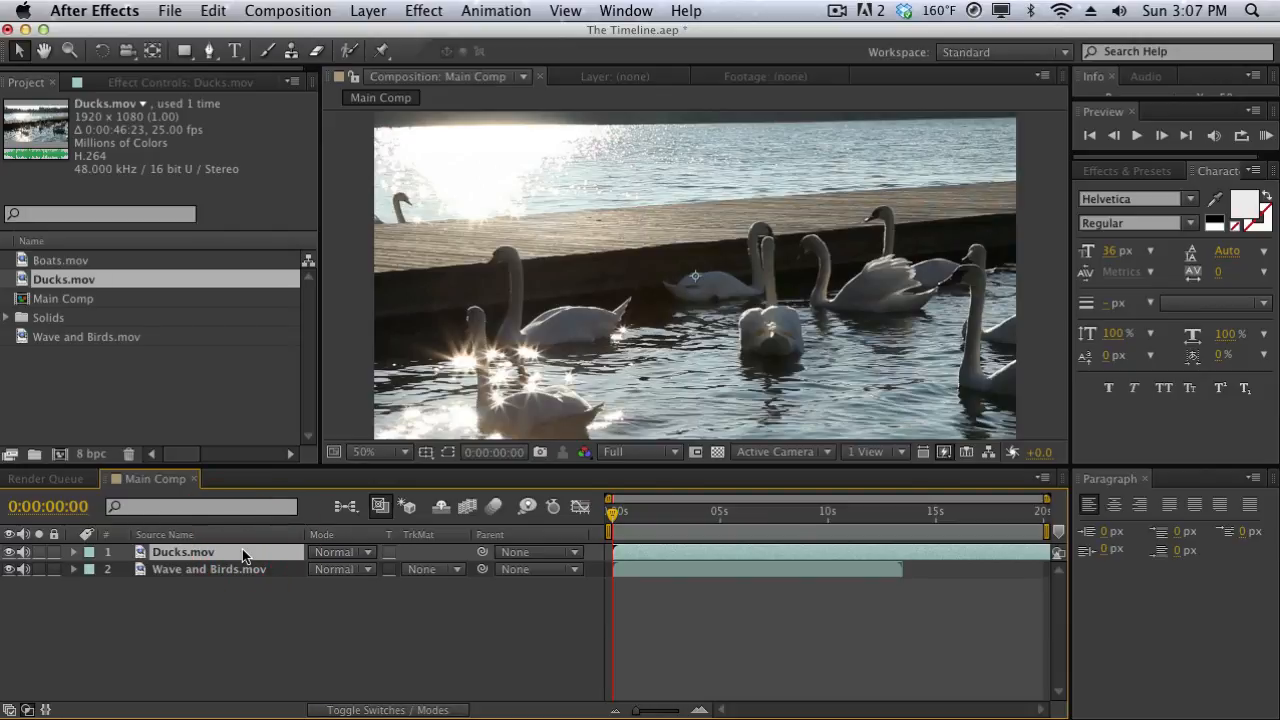
Rename the Ducks.mov layer as Footage 1 and the Wave and Birds.mov layer as Footage 2.
key("Return")
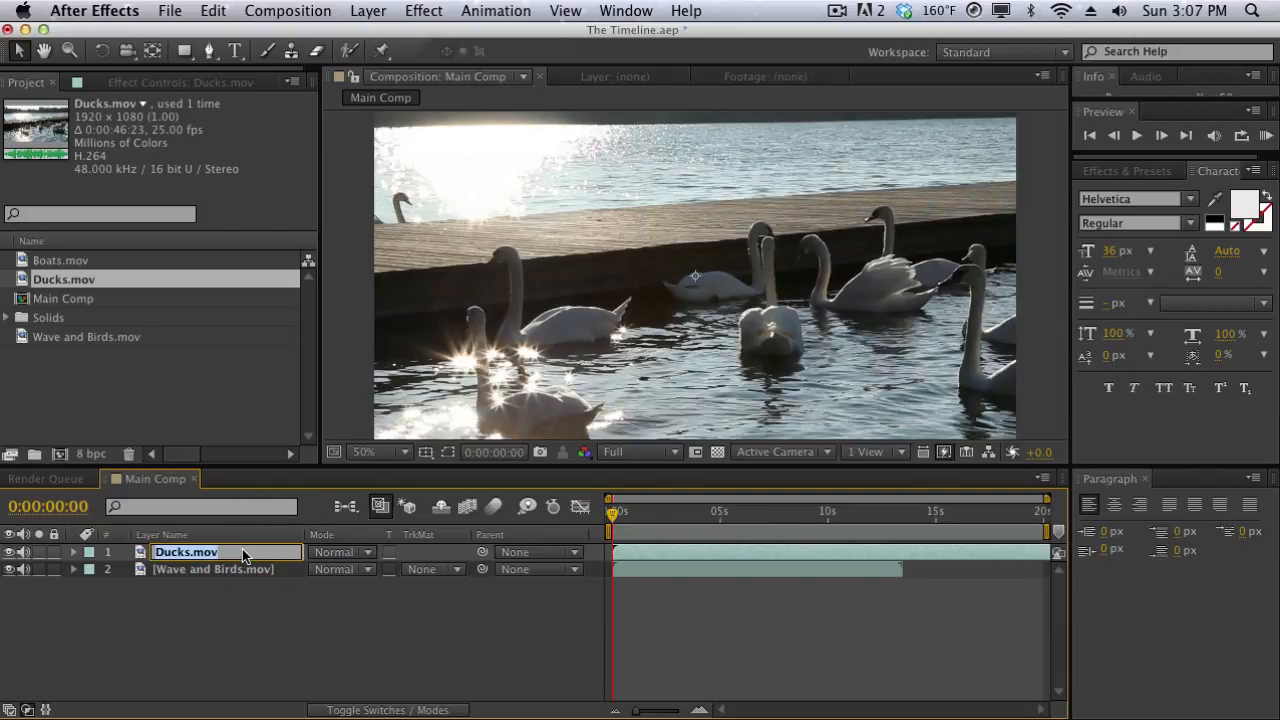
type("Footage 1")
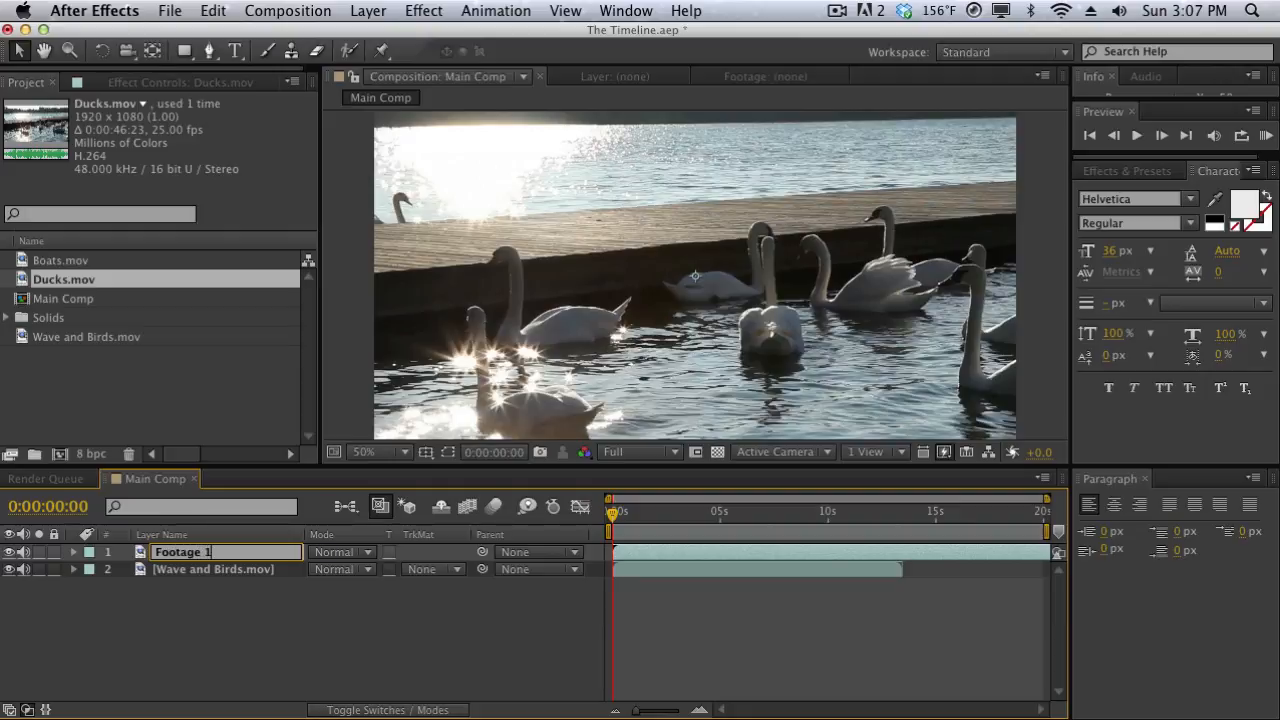
key("Return")
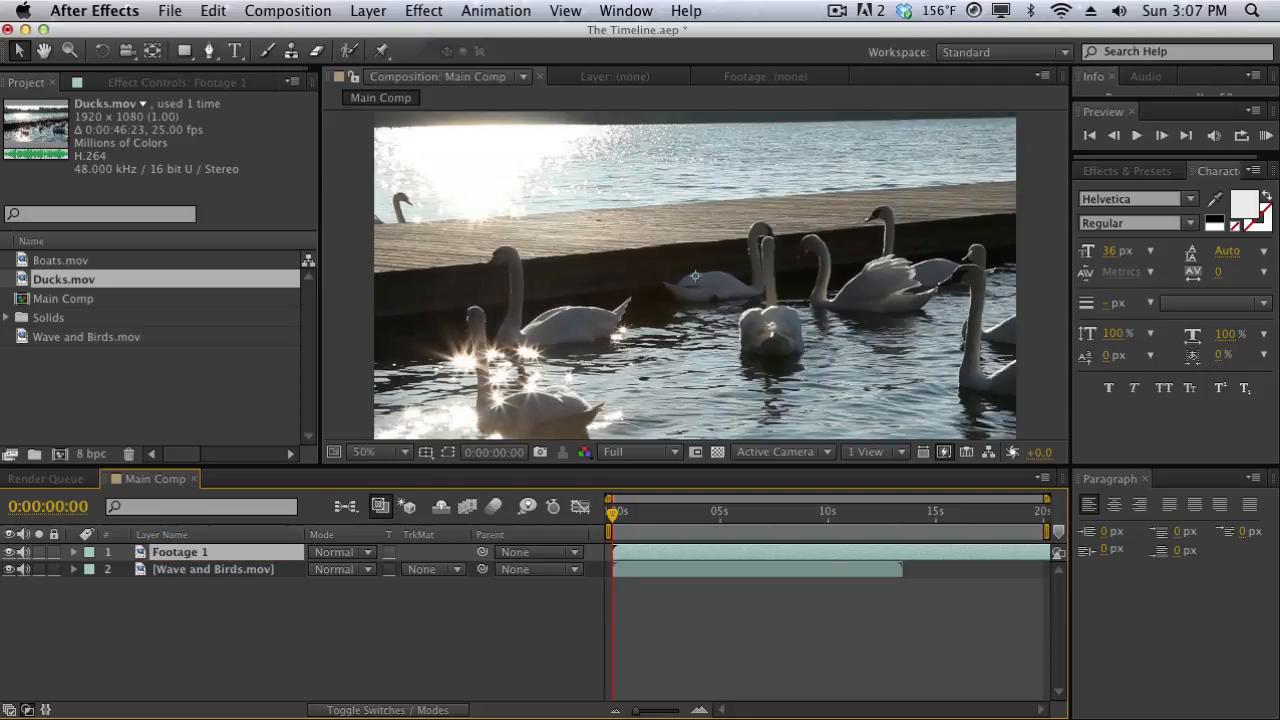
left_click(203, 571)
key("Return")
type("Footage 2")
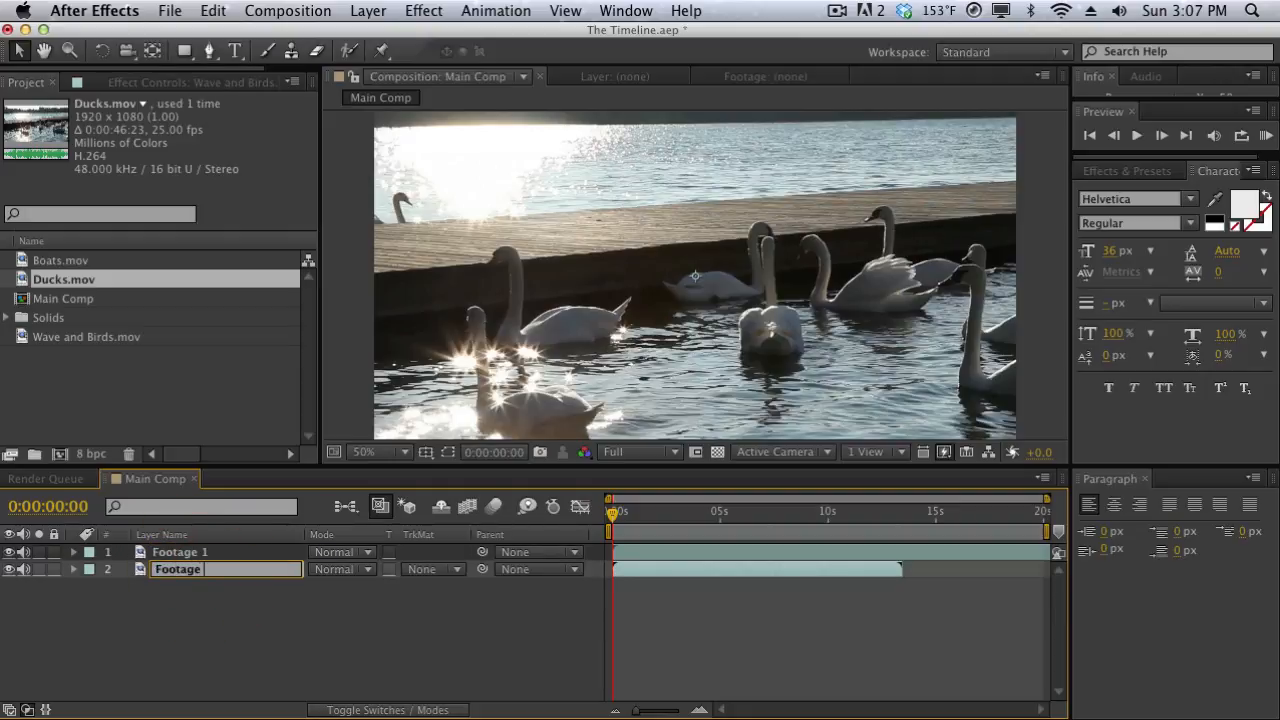
key("Return")
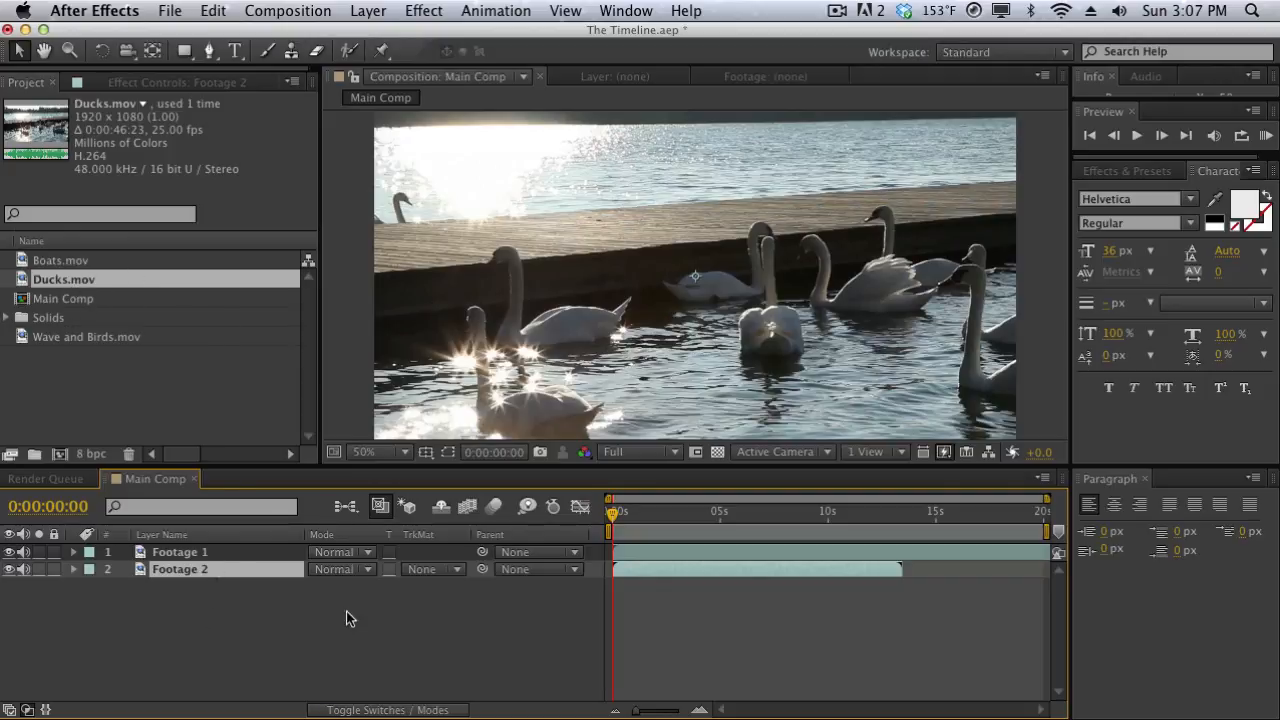
left_click(348, 552)
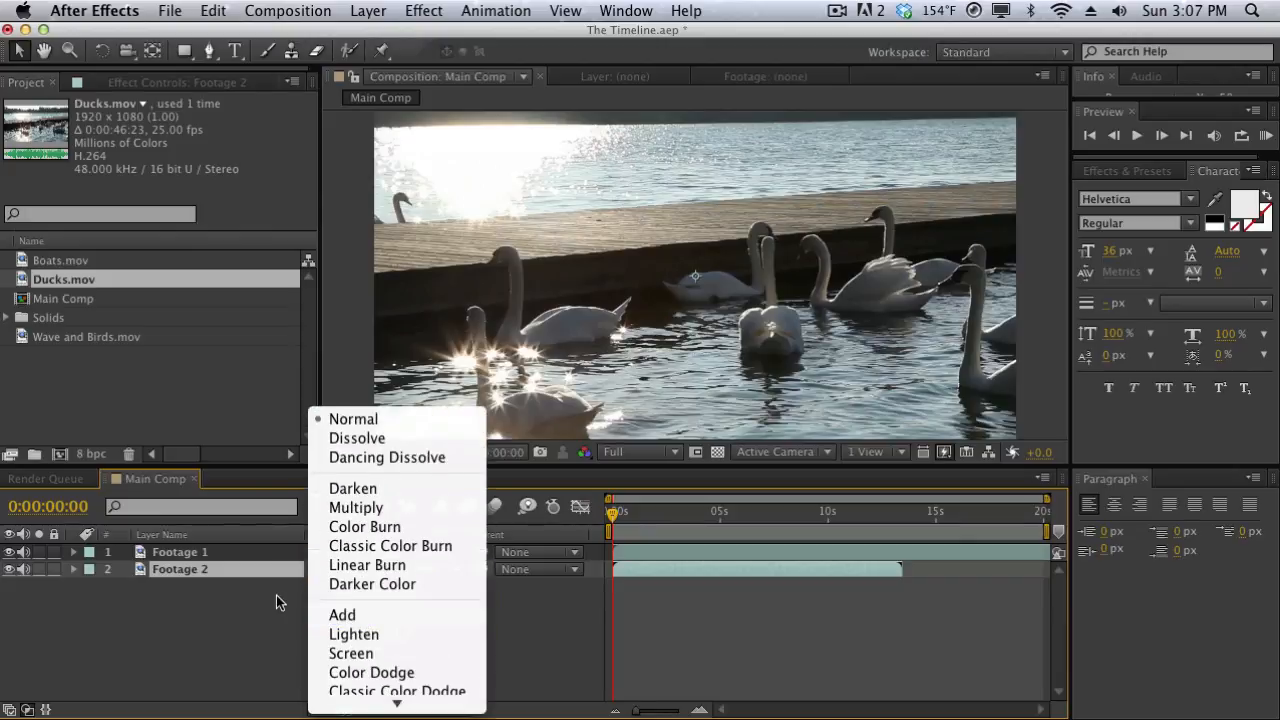
left_click(278, 600)
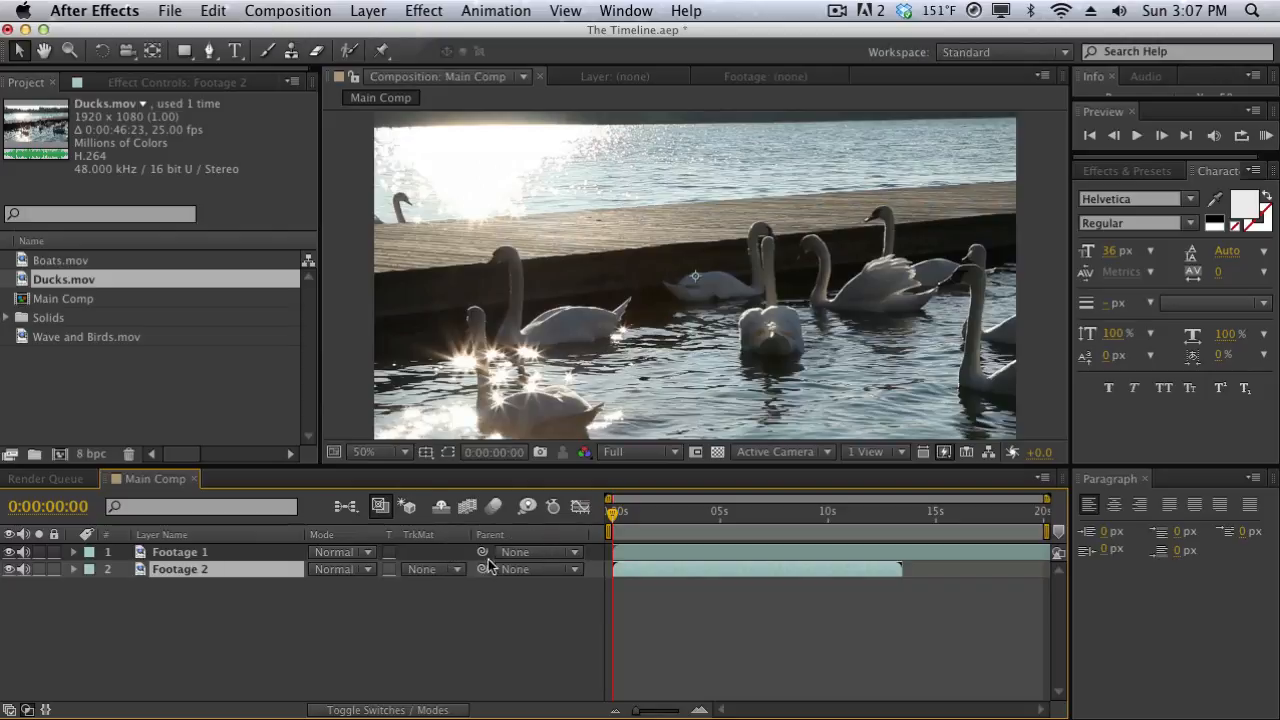
left_click(520, 566)
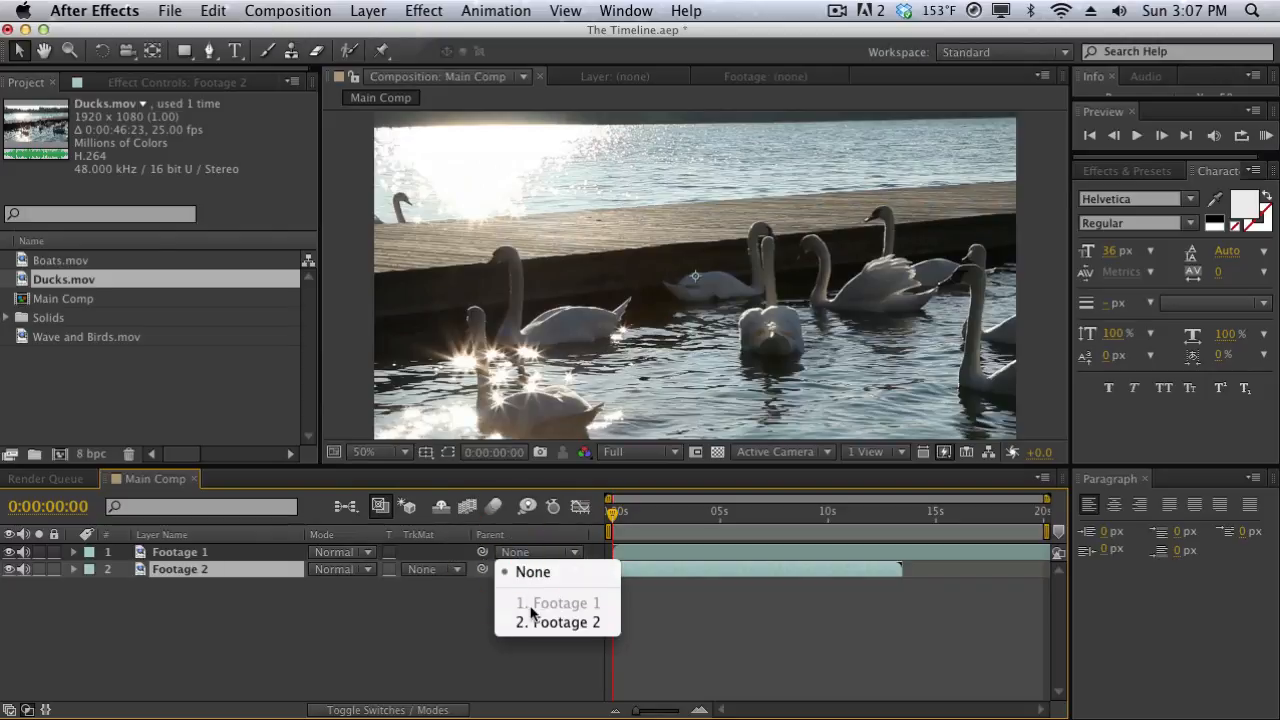
left_click(468, 603)
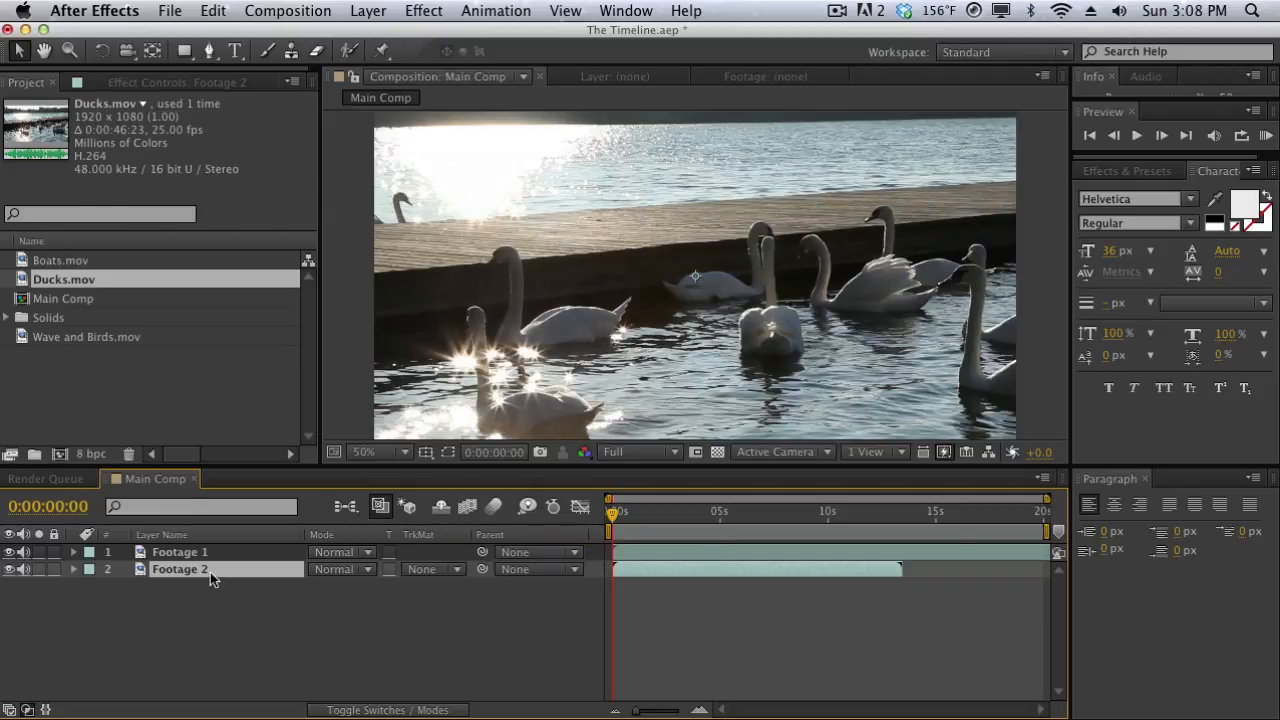
Duplicate the Footage 1 and Footage 2 layers together three times, and clear the selection.
left_click_drag(212, 584, 163, 507)
key("super+d")
key("super+d")
key("super+d")
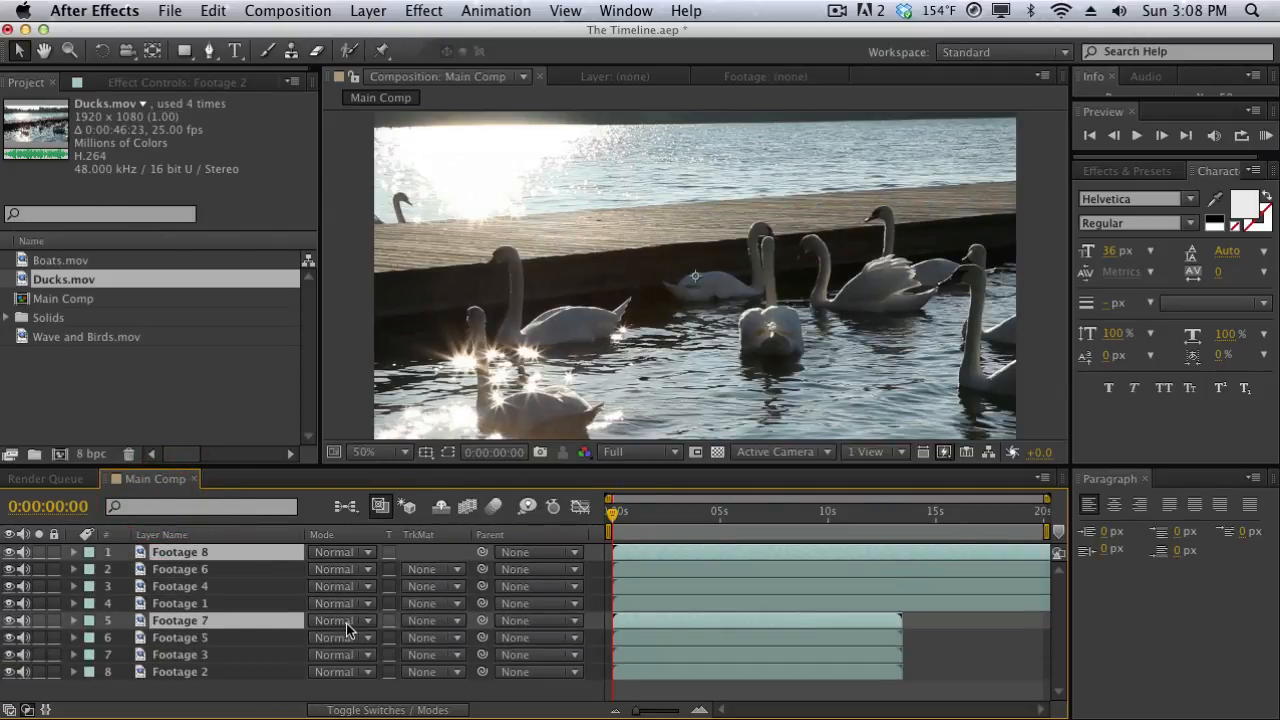
left_click(235, 693)
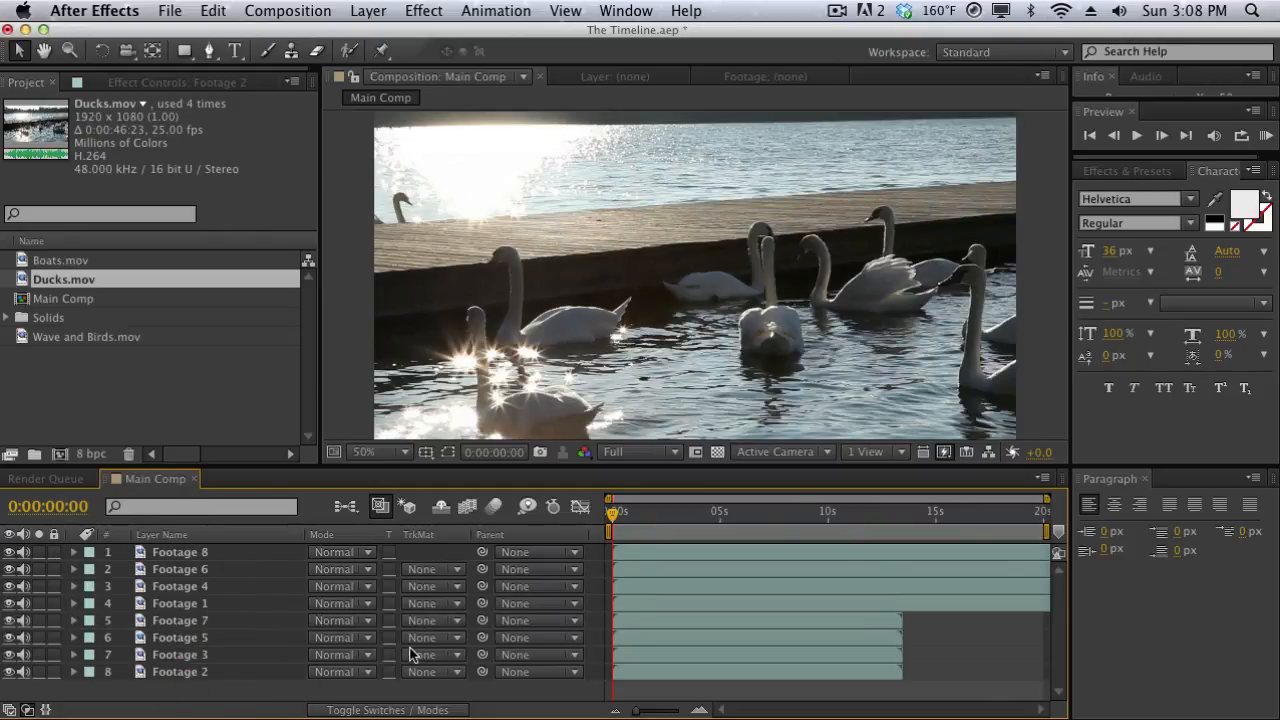
Show the layer switches in the timeline and mark the upper six layers, Footage 8 through Footage 5, as shy.
left_click(400, 710)
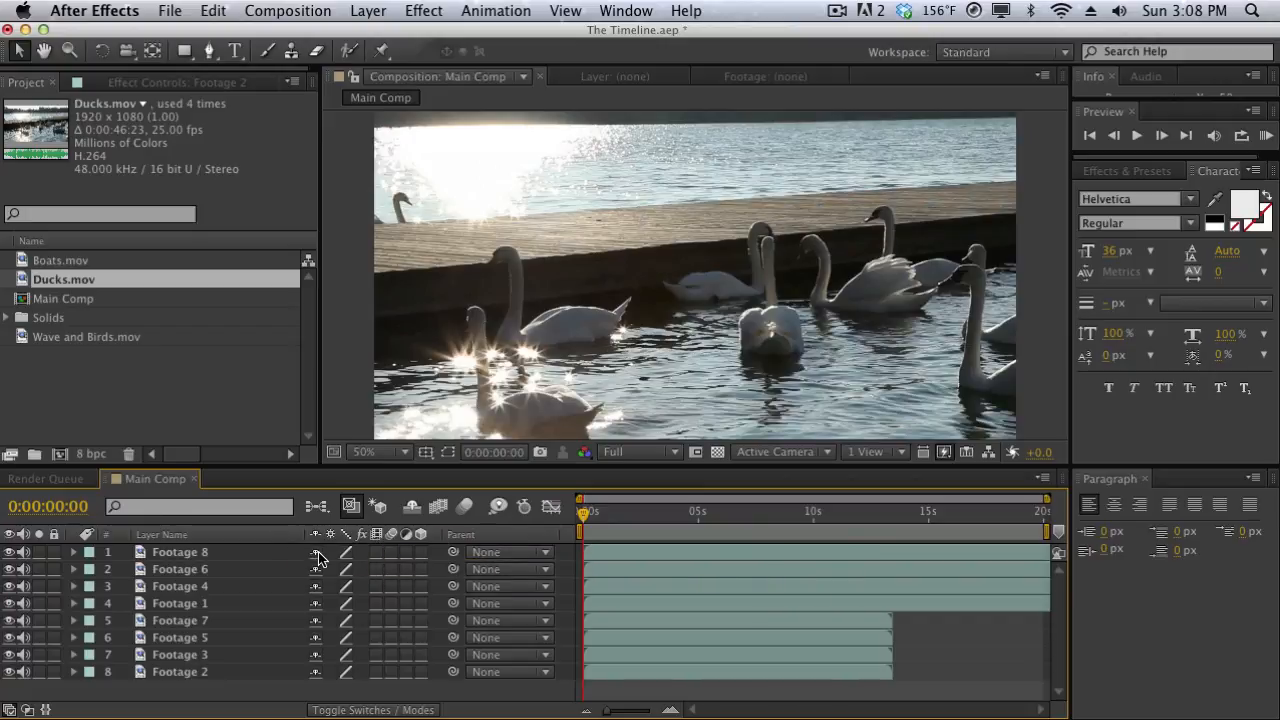
double_click(247, 552)
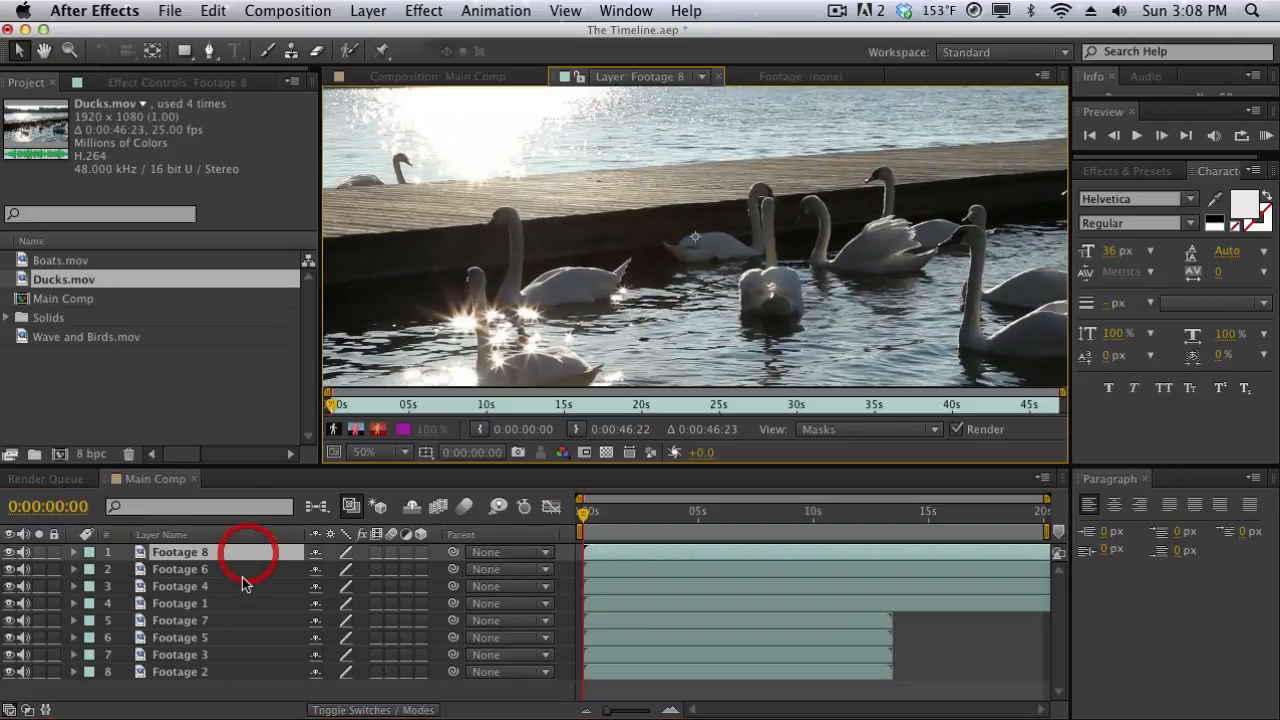
left_click(243, 628, "shift")
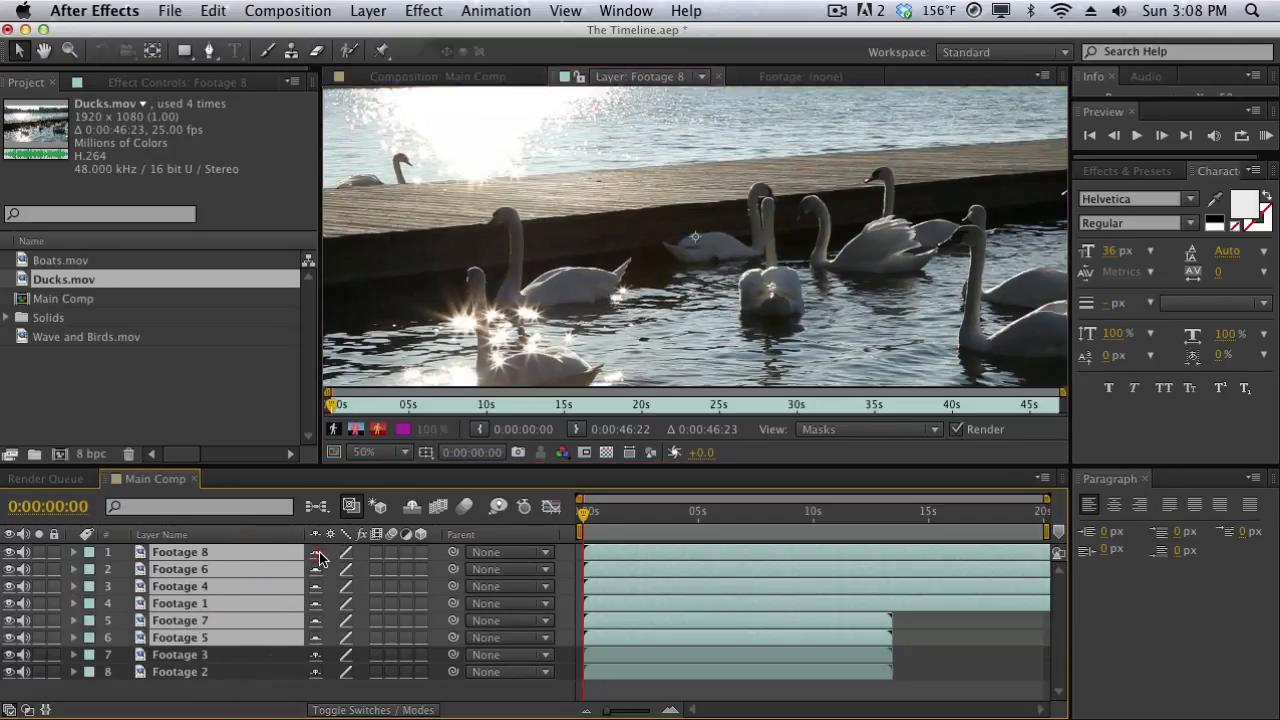
Toggle the hiding of shy layers in the timeline on and off repeatedly, leaving all layers shown.
left_click(411, 510)
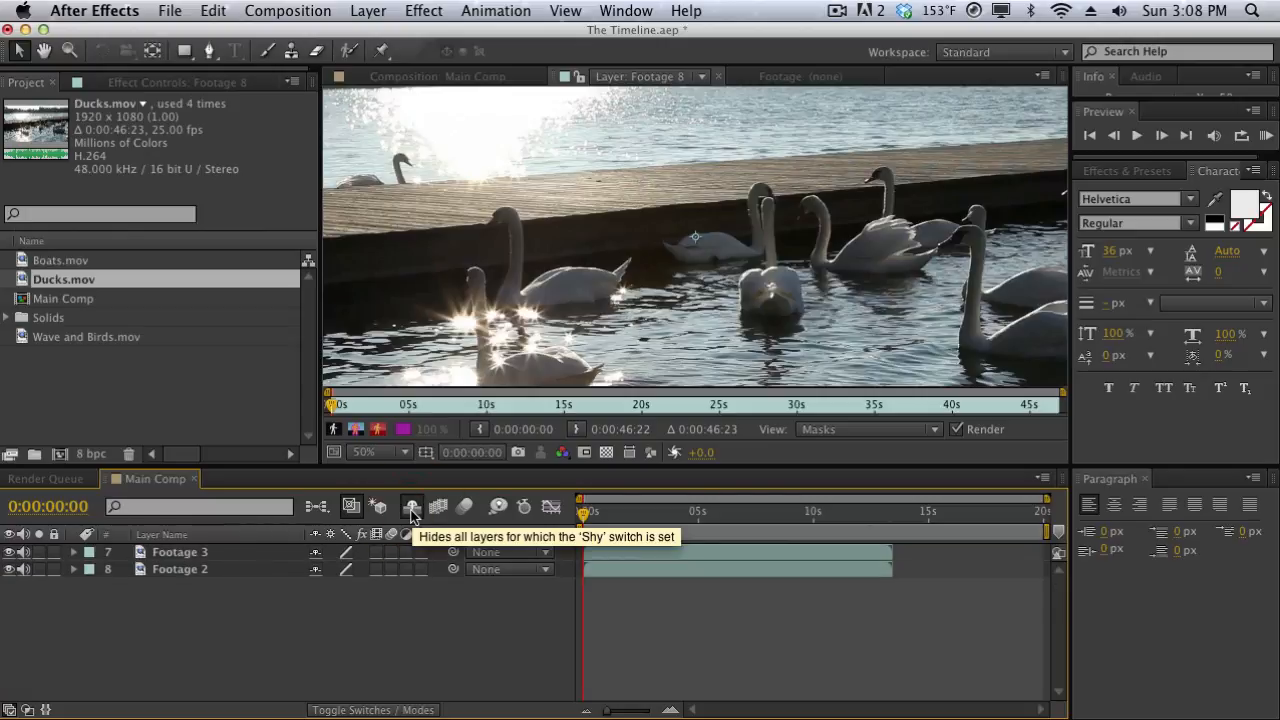
left_click(411, 510)
left_click(411, 510)
left_click(411, 510)
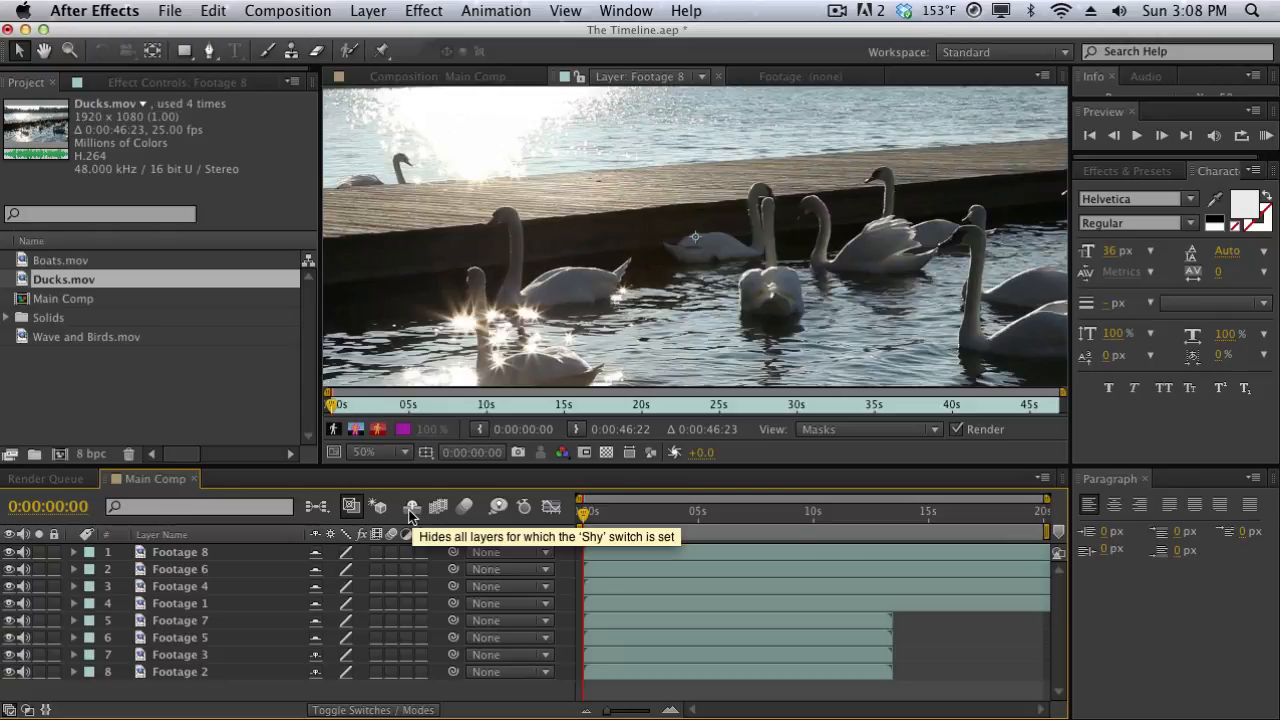
left_click(410, 510)
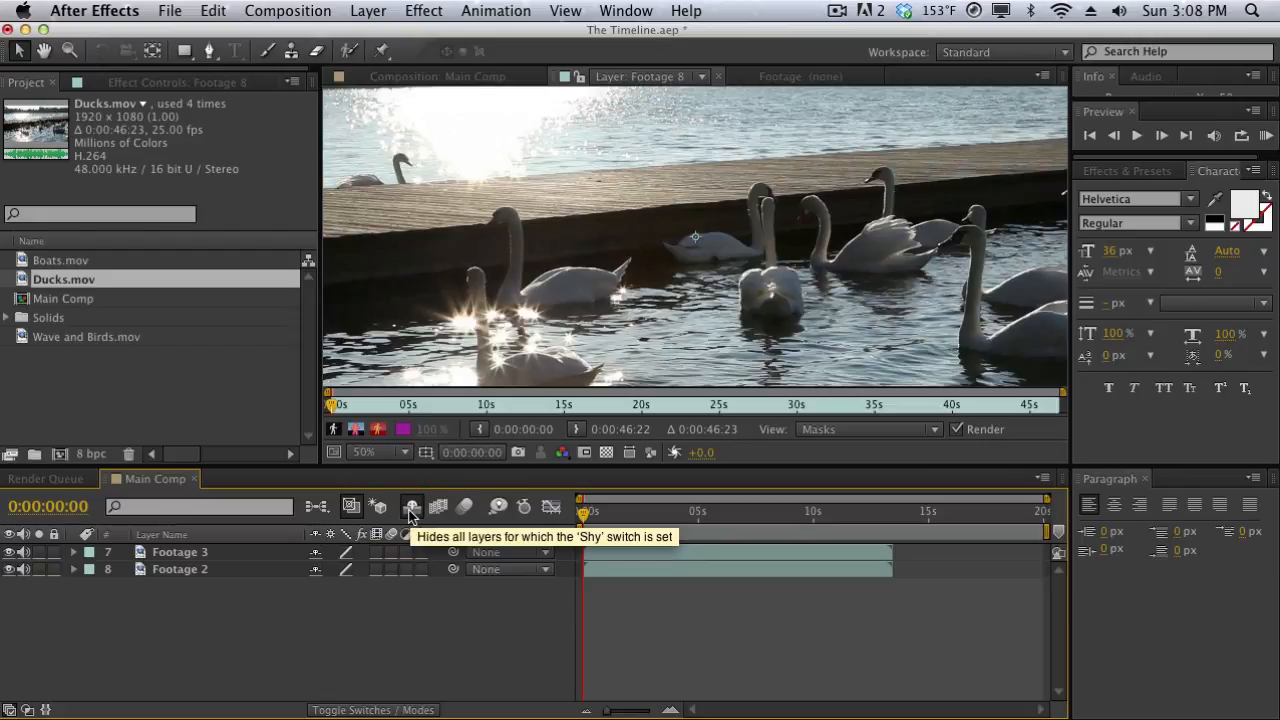
left_click(410, 510)
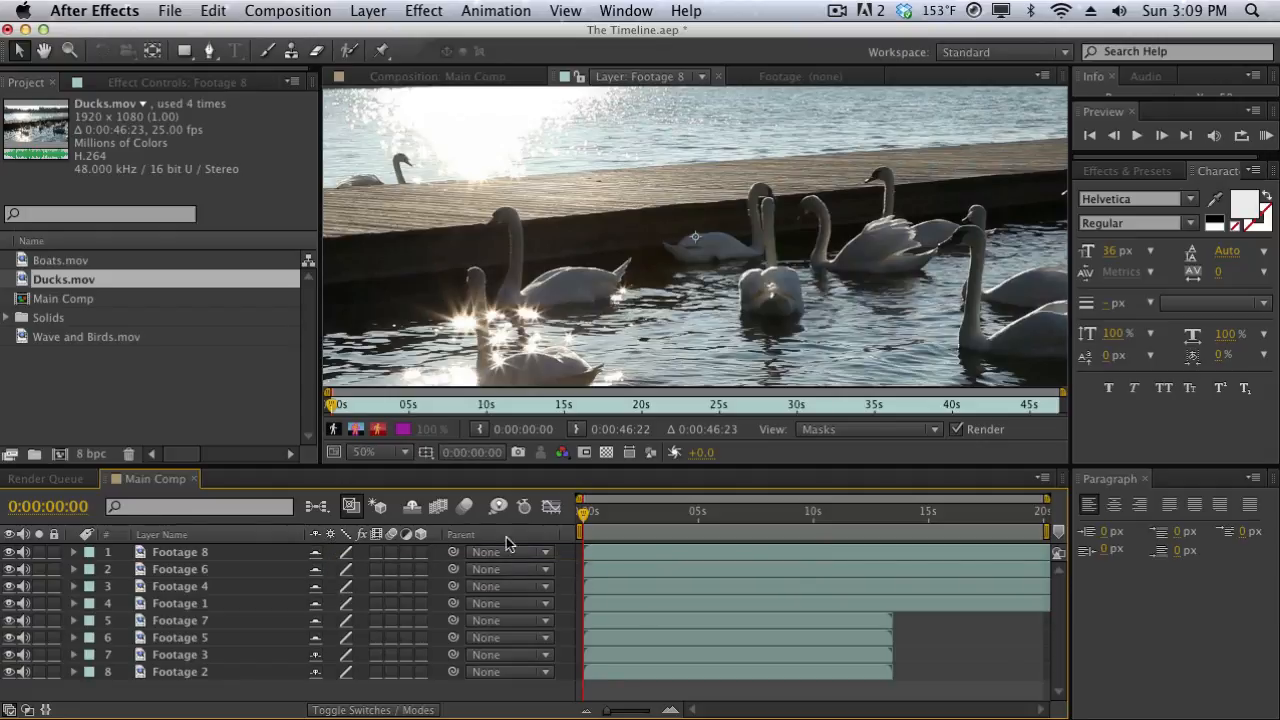
Return to the Main Comp composition view and switch the Footage 8 layer to draft quality.
left_click(505, 78)
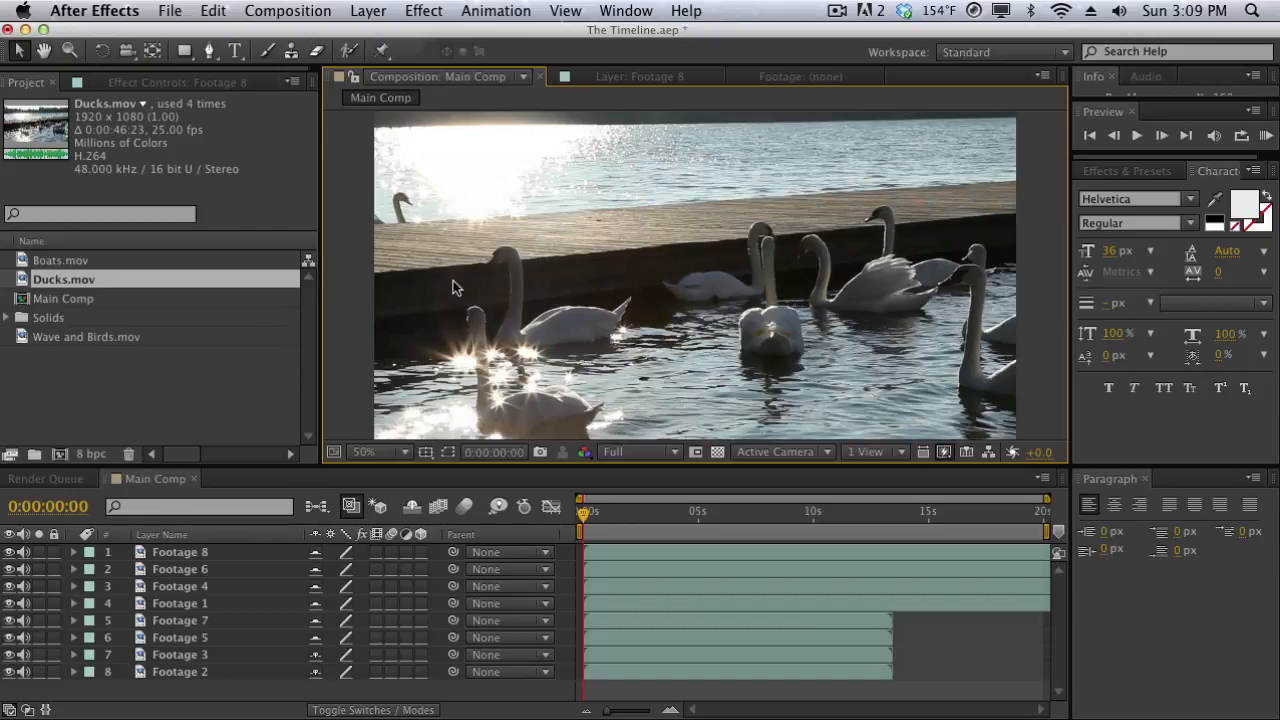
left_click(349, 552)
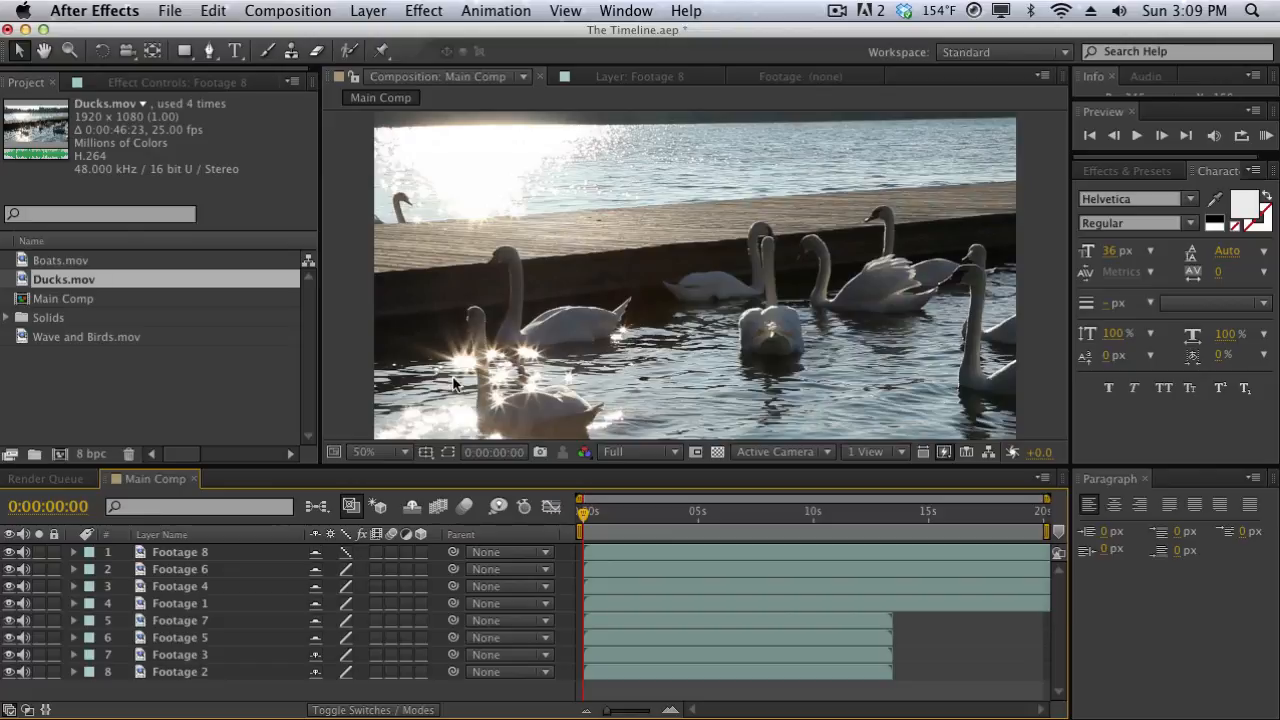
Return the Footage 8 layer to best quality, and toggle the hiding of shy layers on and back off.
left_click(354, 553)
left_click(413, 512)
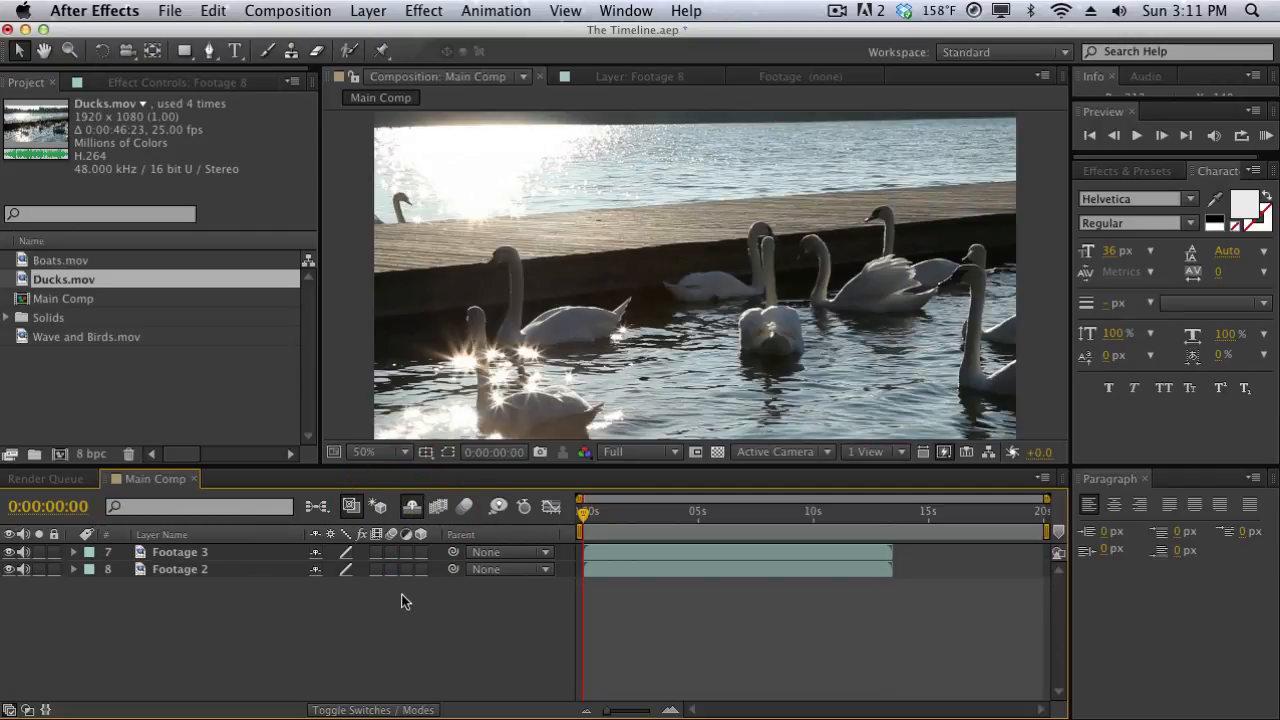
left_click(410, 508)
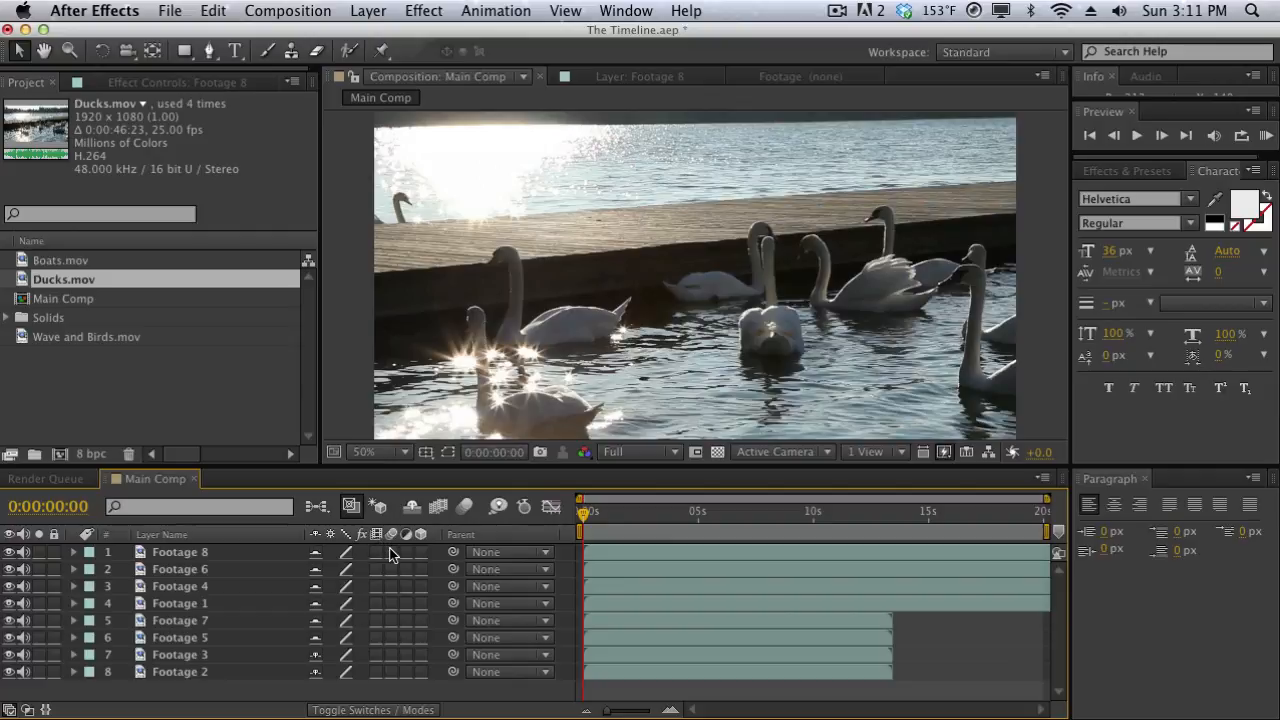
Switch on motion blur for the upper five layers, Footage 8 through Footage 7, and enable motion blur for the composition.
left_click_drag(390, 553, 392, 585)
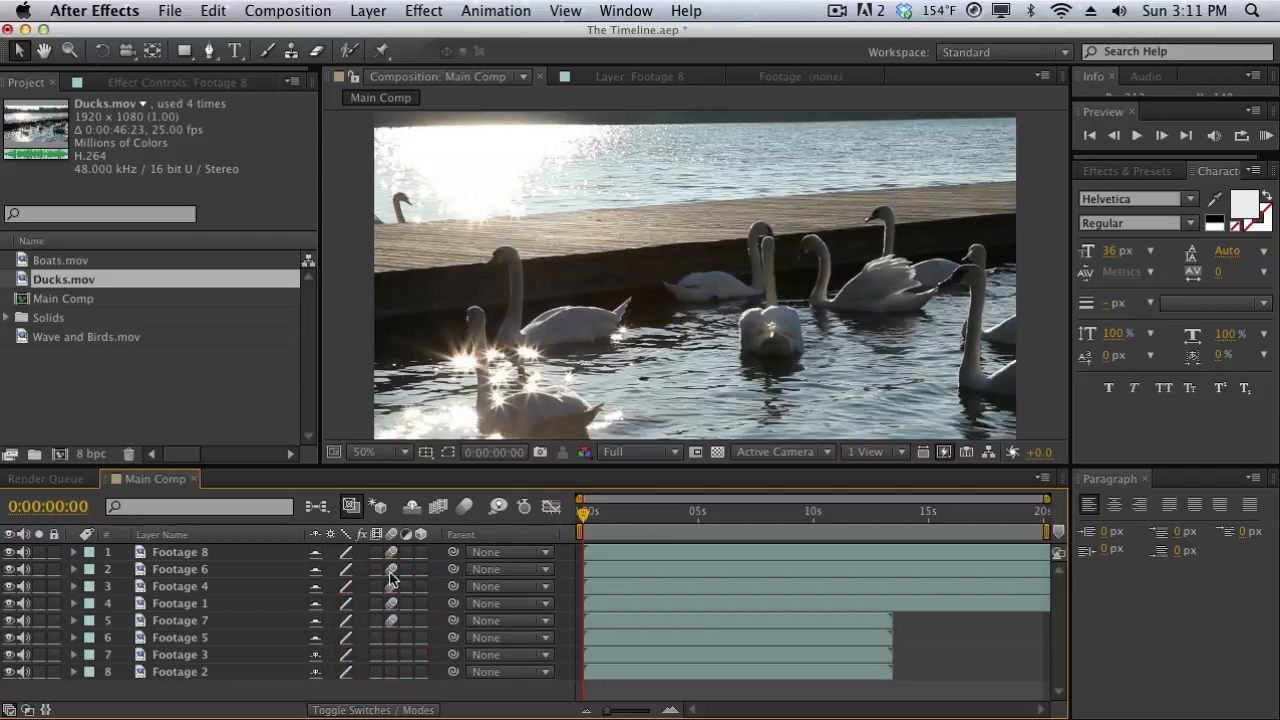
left_click(466, 507)
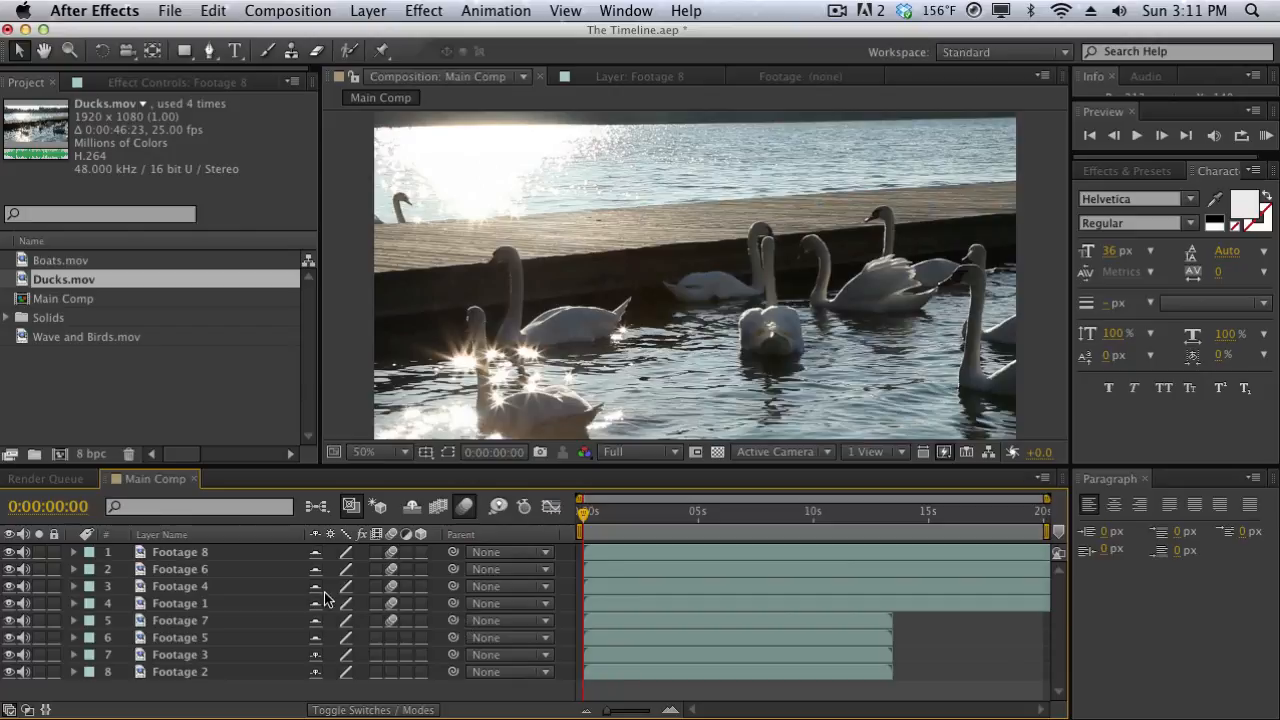
left_click(468, 512)
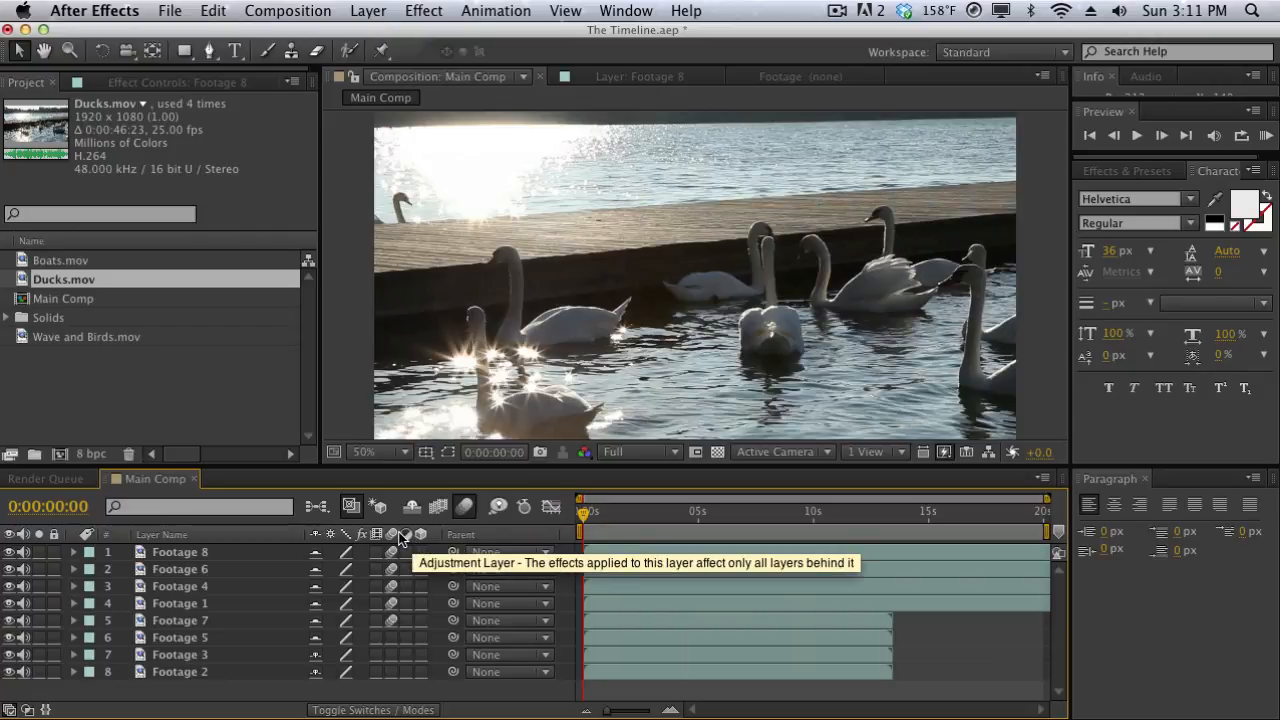
Switch off motion blur on the upper five layers and play the composition briefly from its start.
left_click_drag(391, 553, 391, 614)
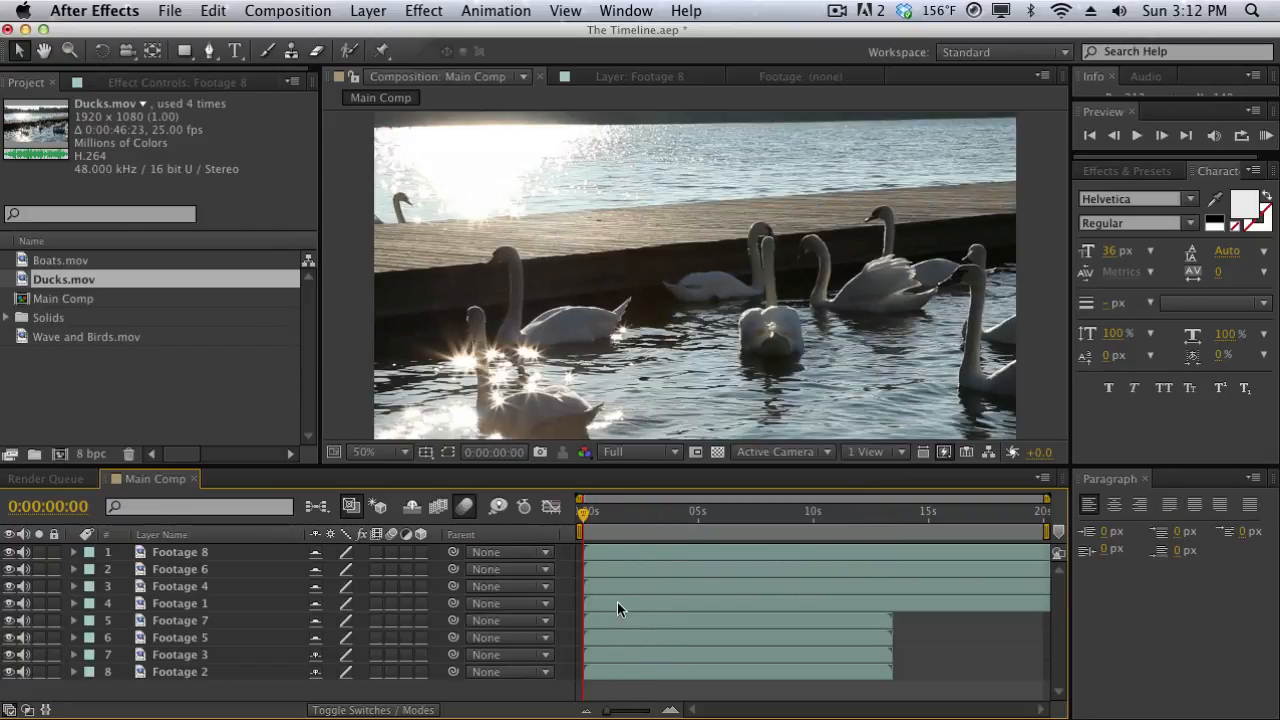
key("space")
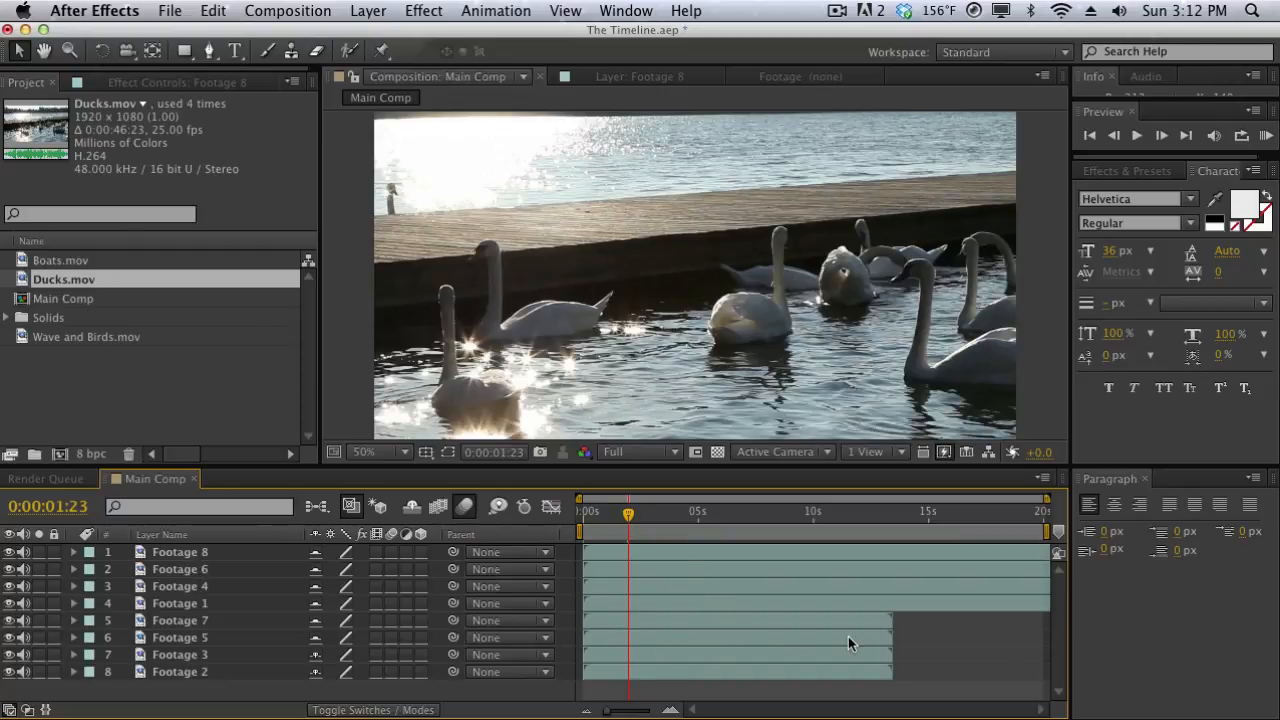
Extend the Main Comp composition's duration to about 50 seconds in its composition settings.
left_click_drag(180, 688, 180, 611)
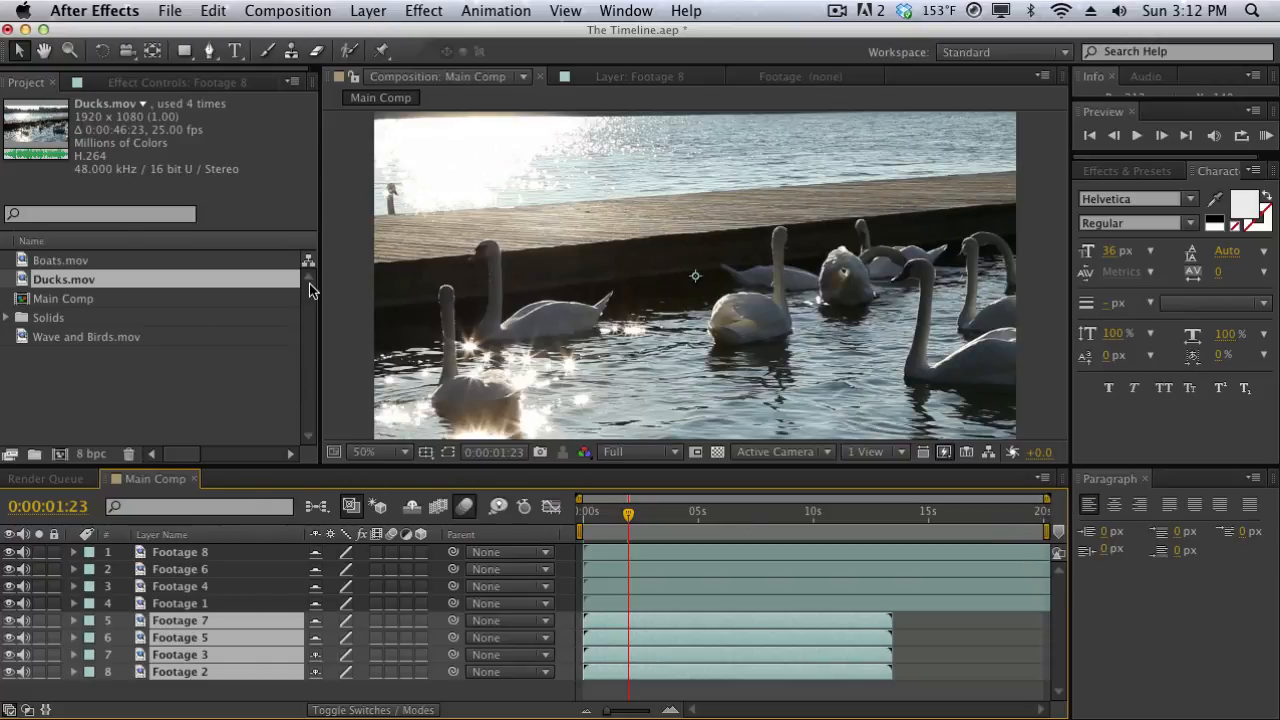
left_click(287, 10)
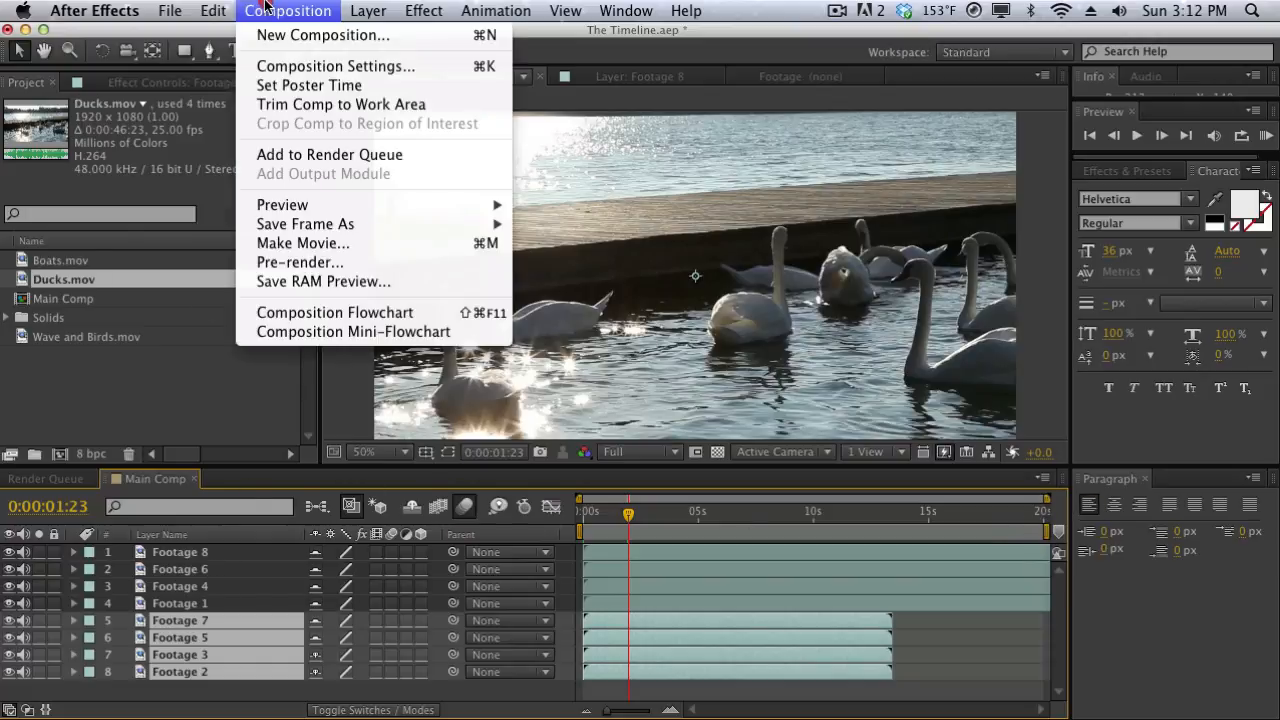
left_click(266, 64)
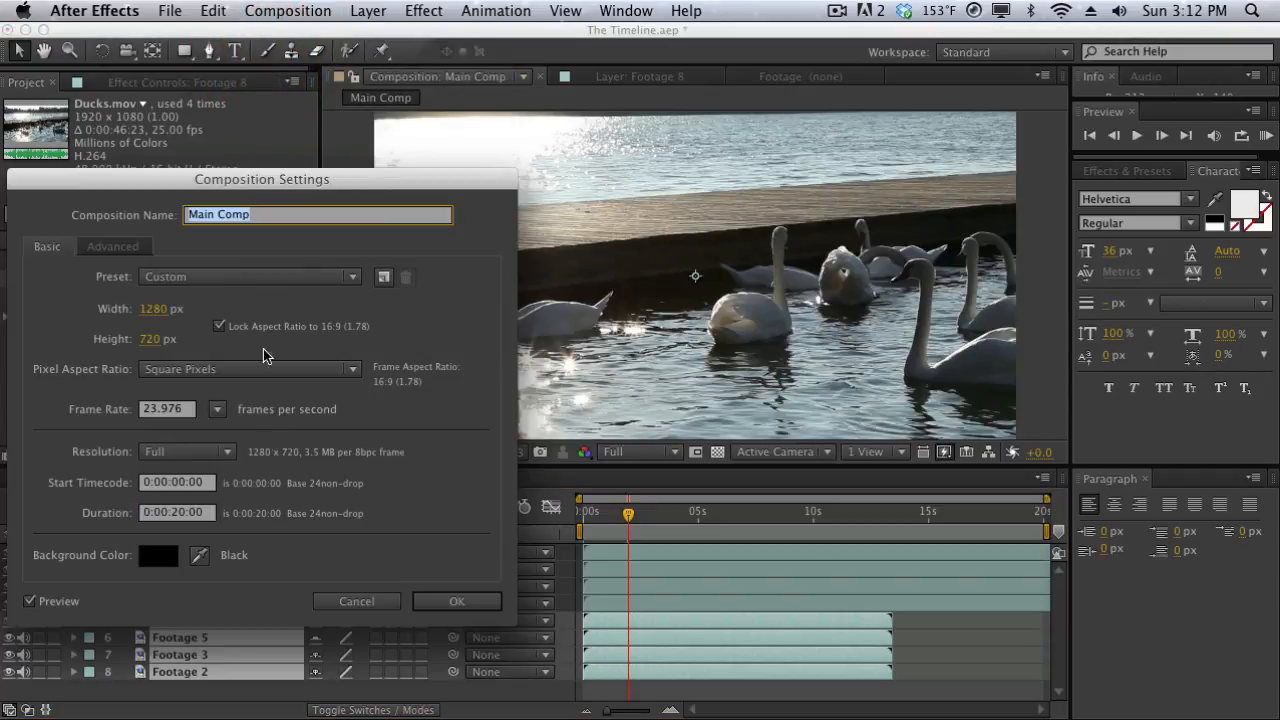
left_click(187, 512)
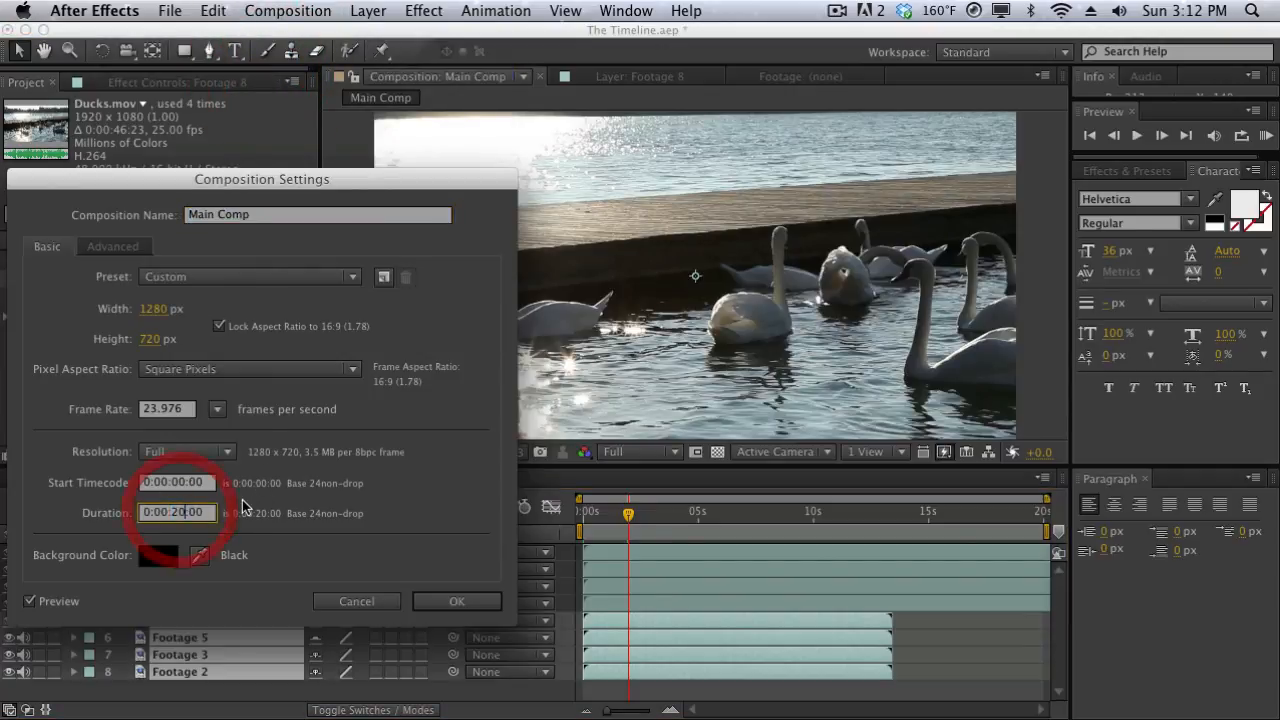
key("BackSpace")
key("BackSpace")
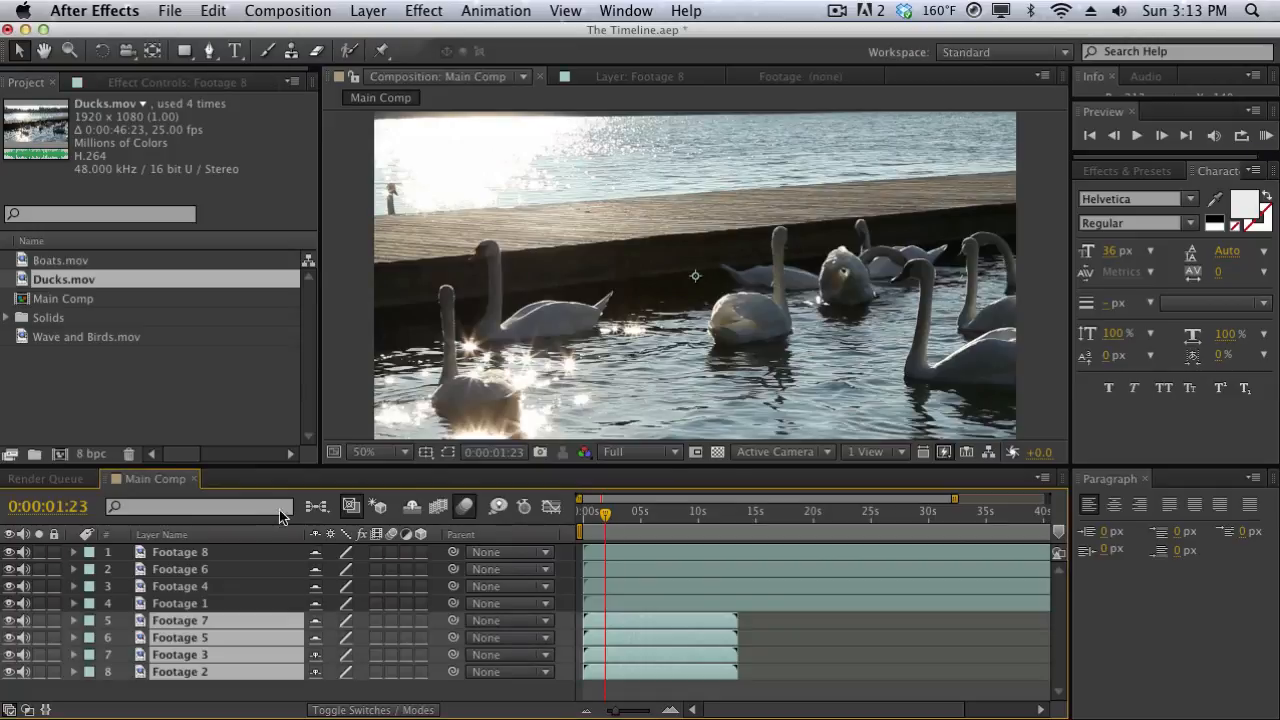
left_click_drag(614, 711, 605, 712)
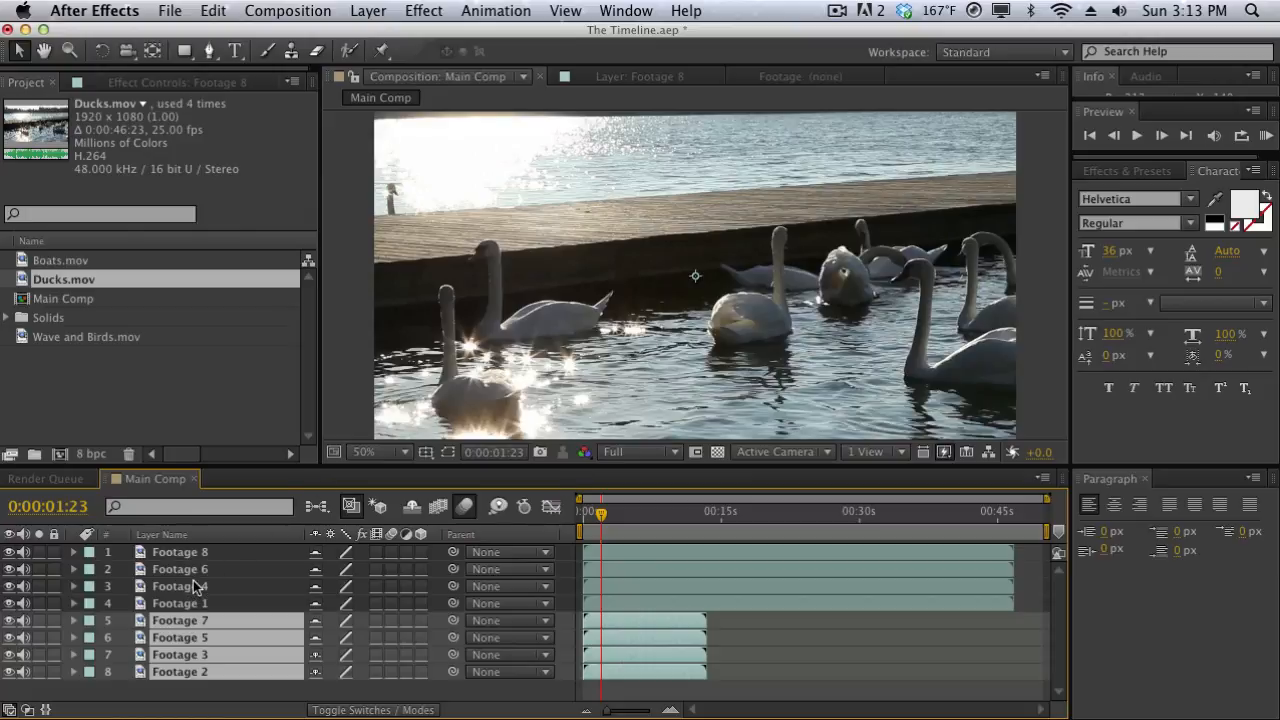
Trim both ends of the Footage 8 layer so it runs from about 3 to 7.5 seconds.
left_click(611, 517)
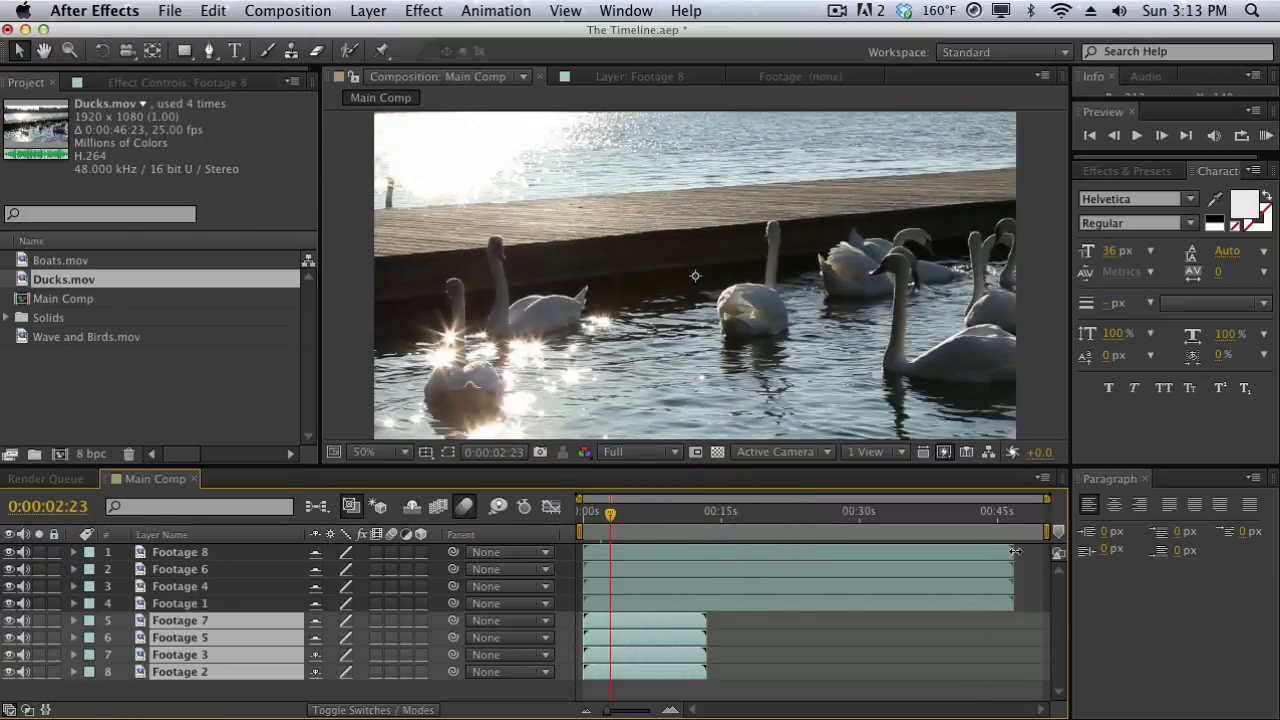
left_click_drag(1012, 551, 660, 513)
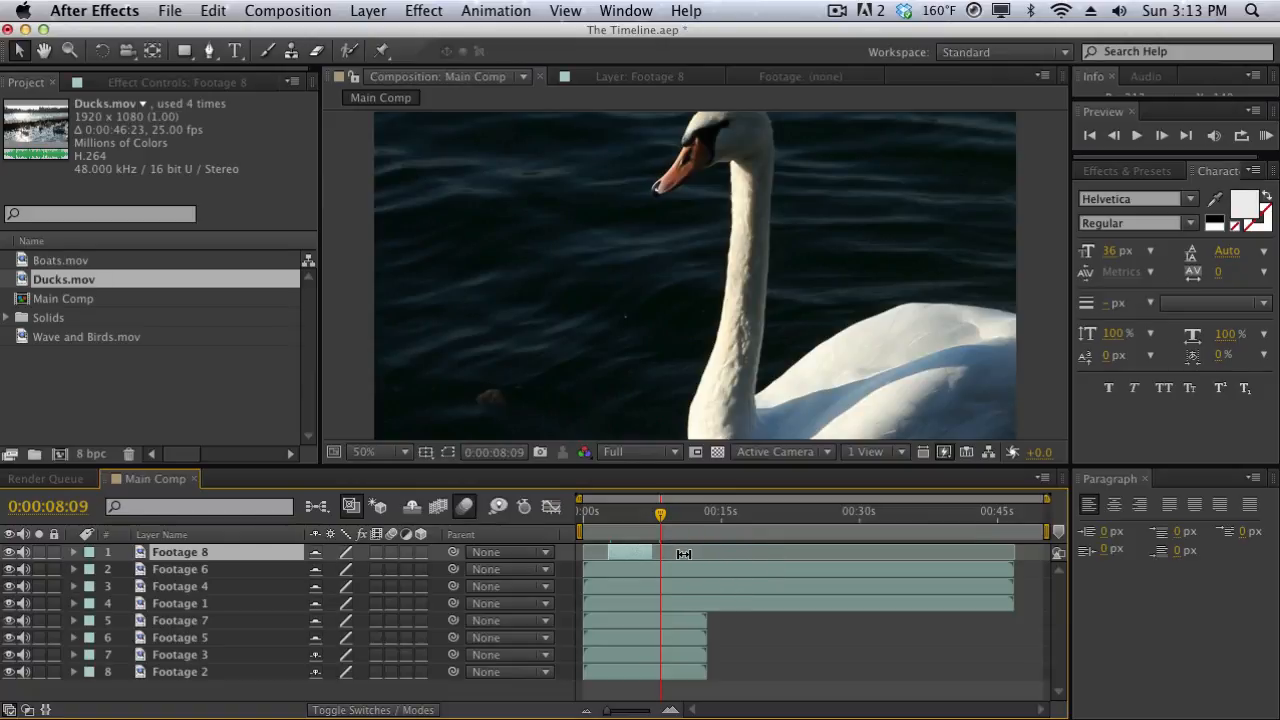
Slip the Footage 8 source back and forth within its trimmed range, checking the frames by scrubbing, and finish at the clip's beginning.
left_click_drag(676, 553, 703, 552)
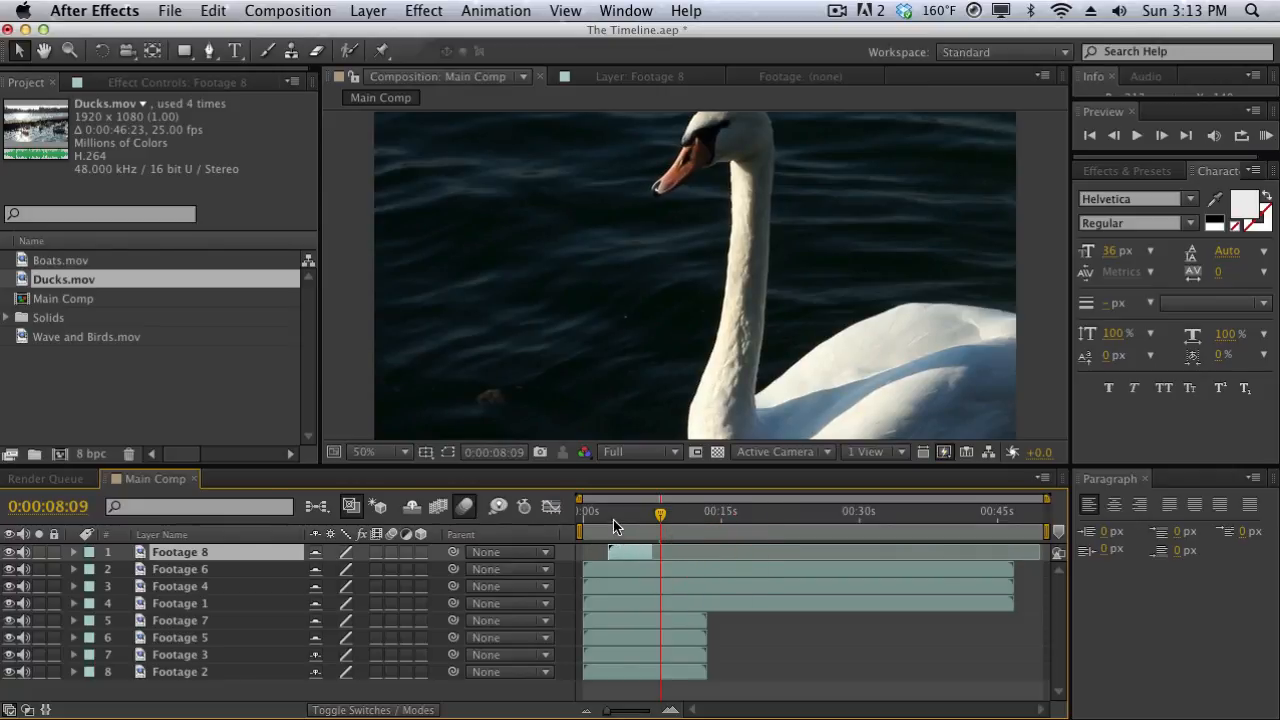
left_click_drag(611, 515, 634, 521)
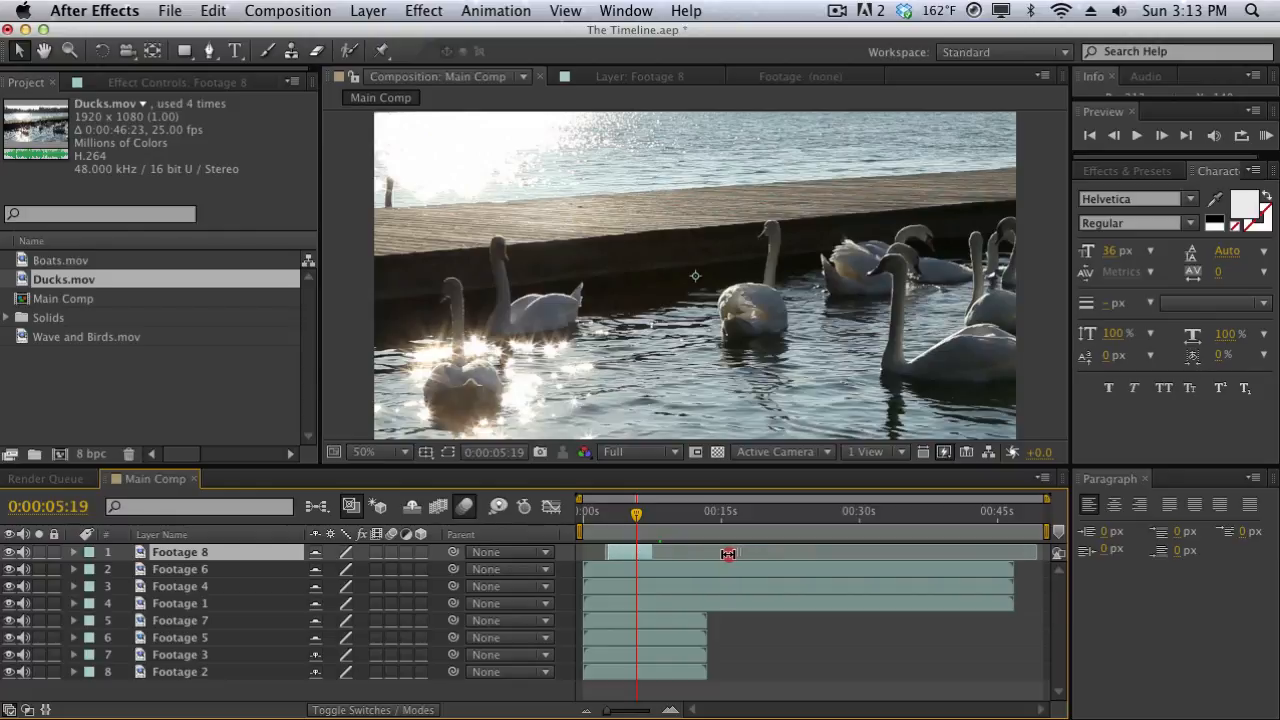
left_click_drag(728, 553, 667, 543)
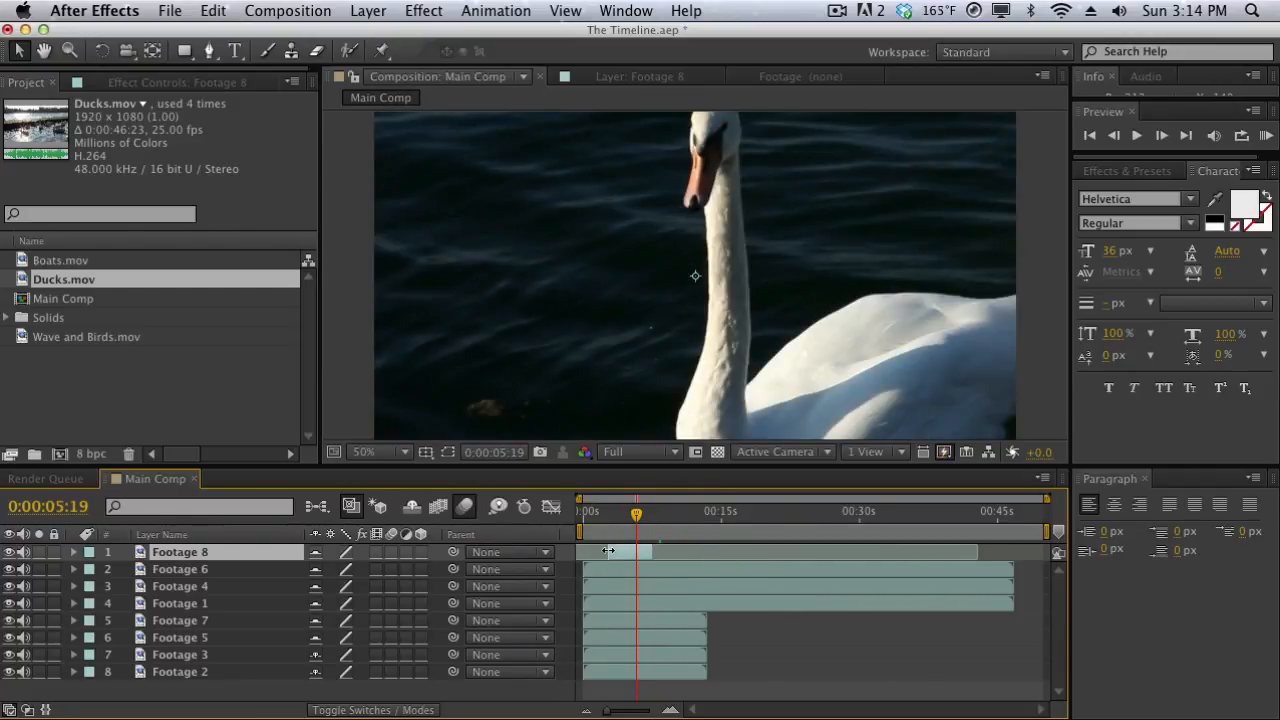
left_click_drag(603, 510, 651, 508)
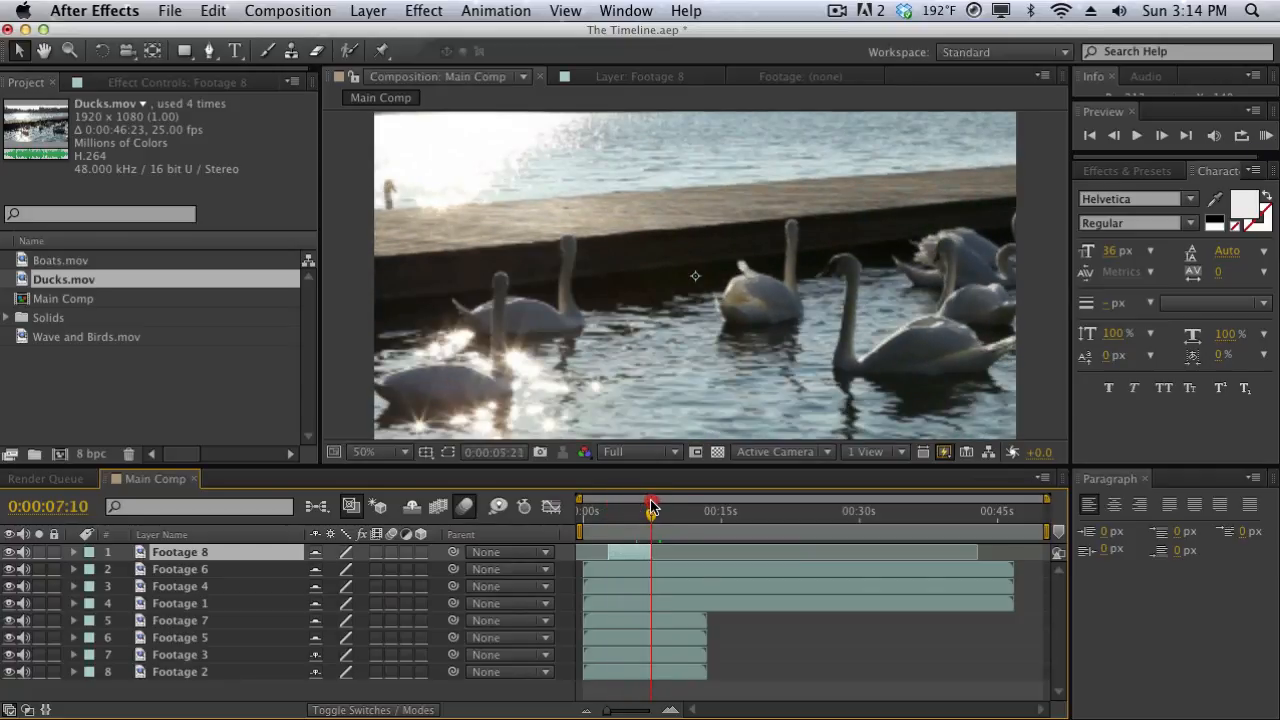
left_click_drag(937, 557, 604, 566)
left_click_drag(608, 511, 640, 513)
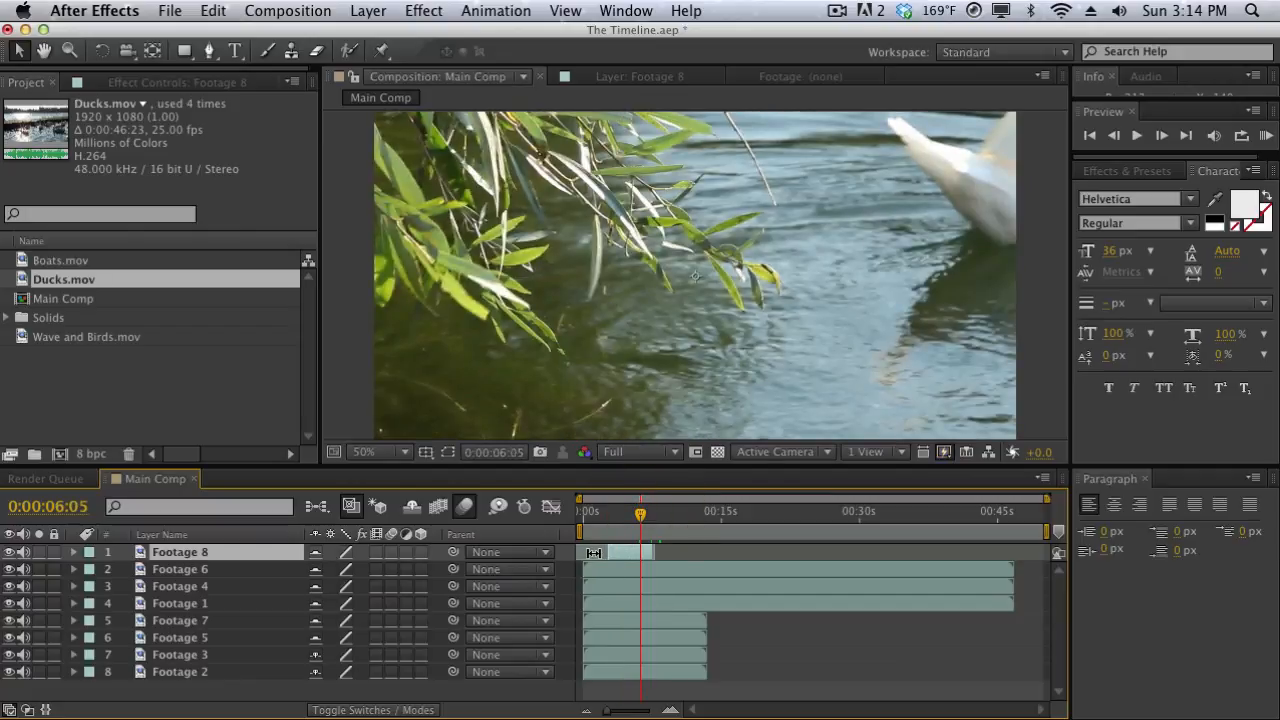
left_click_drag(592, 552, 978, 549)
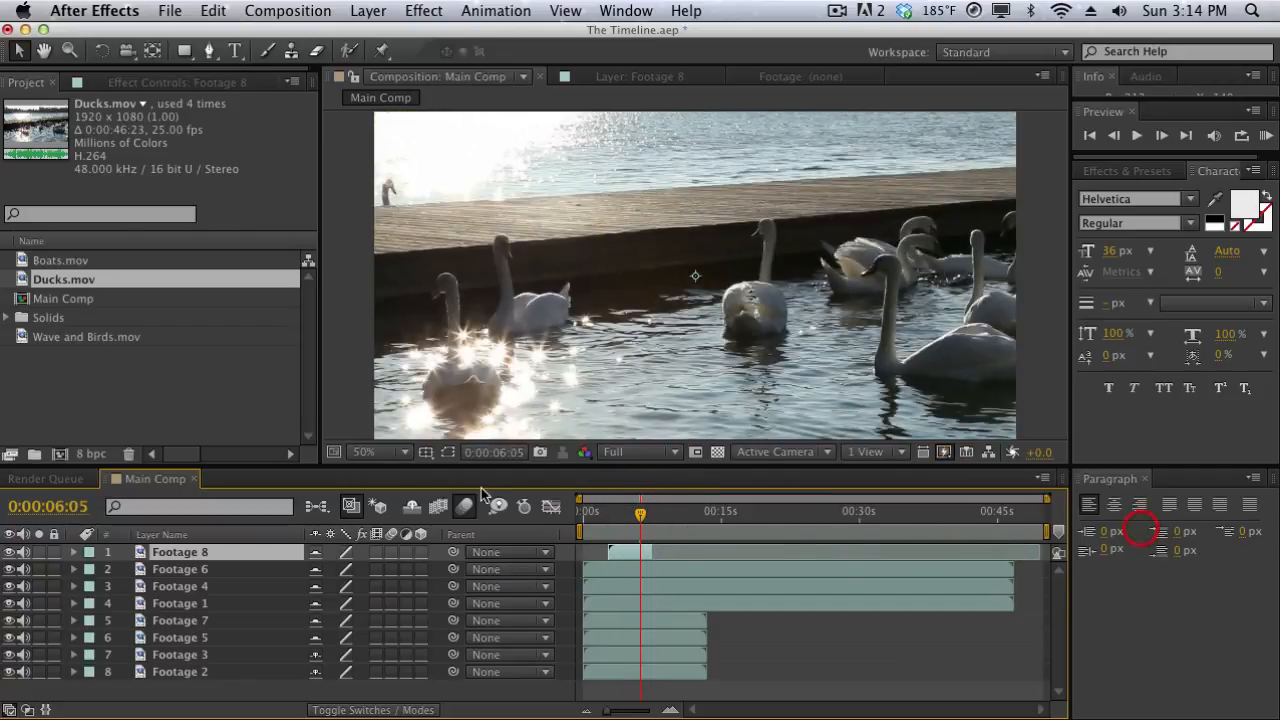
left_click_drag(606, 512, 637, 517)
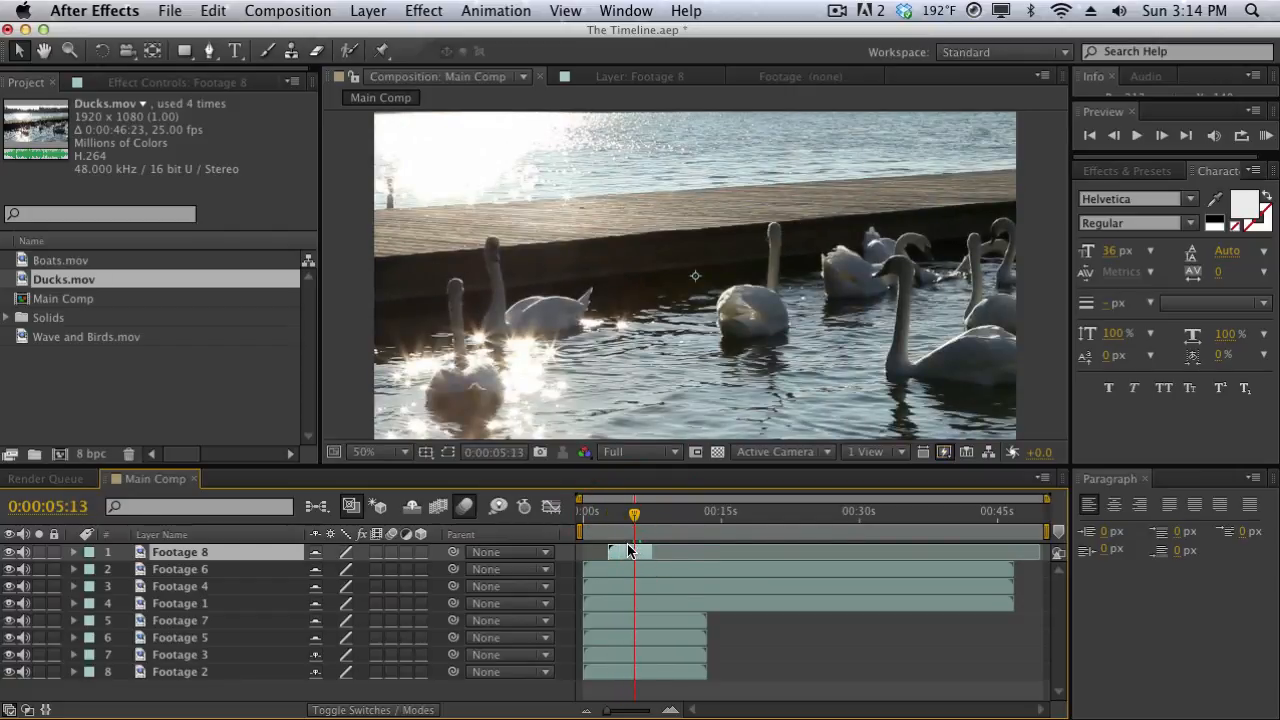
Extend Footage 8's end to about 10.5 seconds and stagger Footage 6, 4, 1 and 7 to start at about 10.5, 13.5, 15.5 and 18.5 seconds.
left_click_drag(652, 552, 680, 551)
left_click_drag(599, 571, 694, 570)
left_click_drag(612, 584, 730, 585)
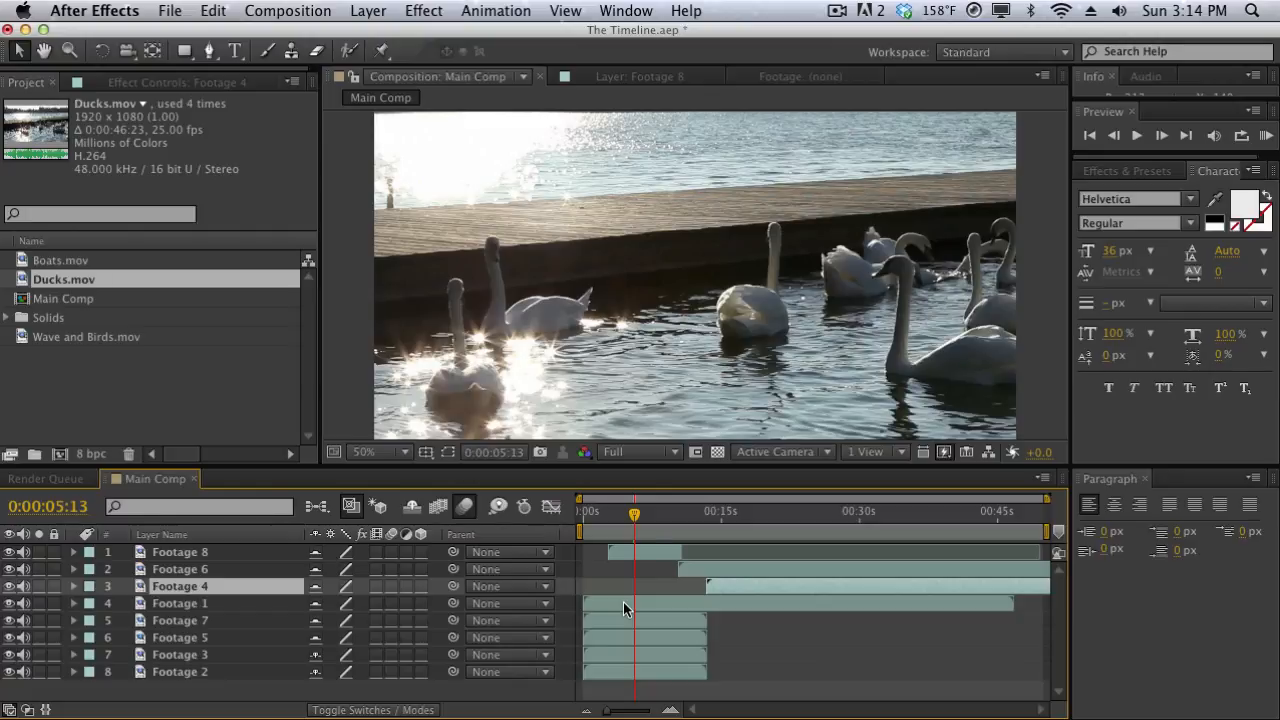
left_click_drag(623, 602, 767, 604)
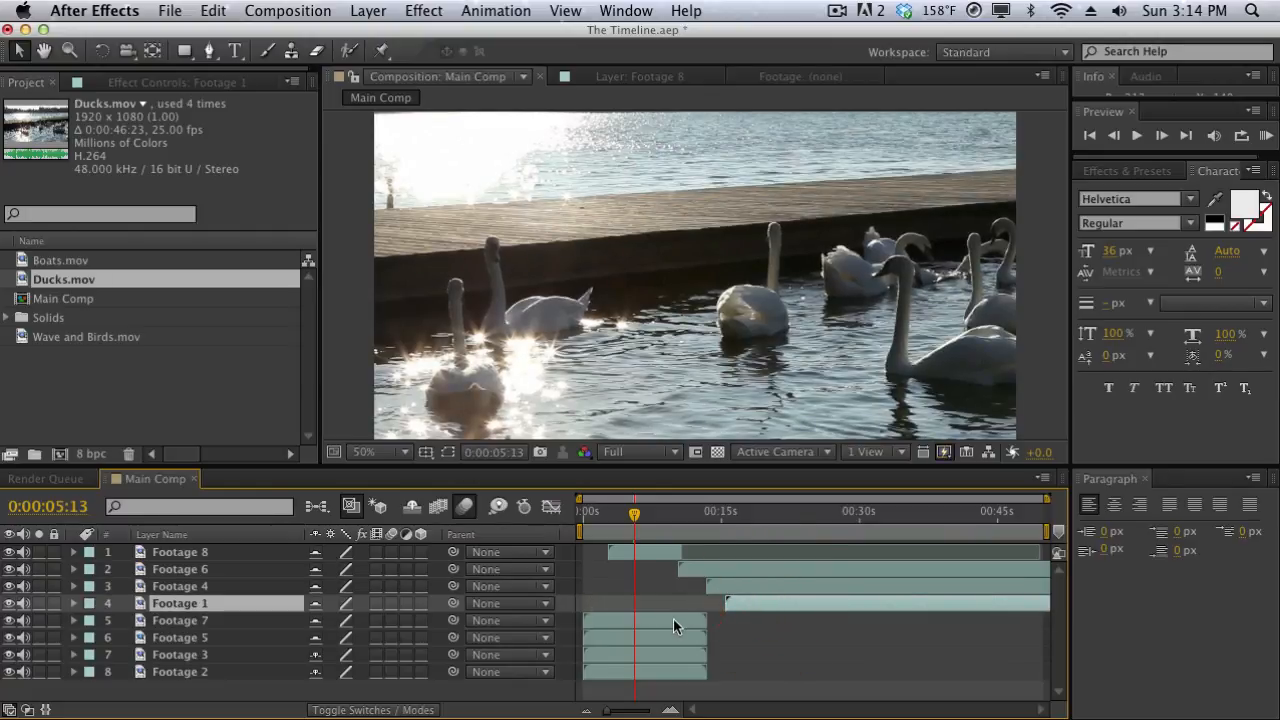
left_click_drag(674, 621, 838, 621)
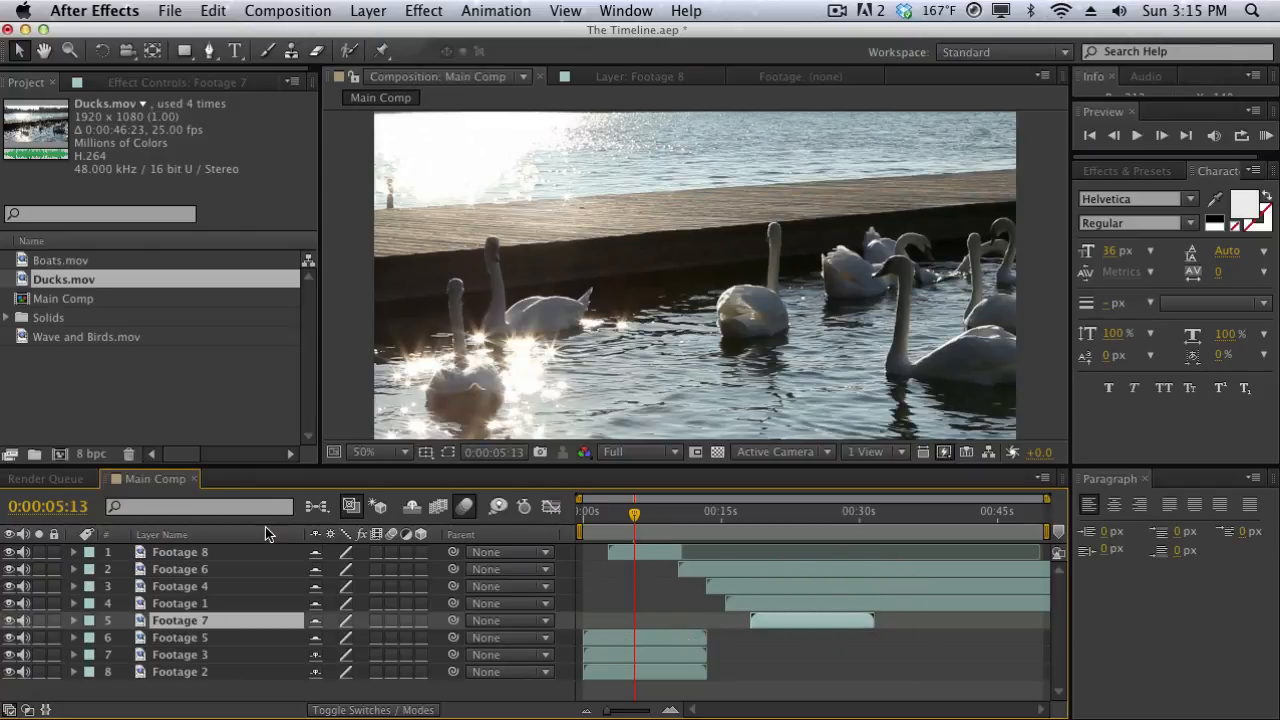
Scrub through Footage 8 and on to 0:00:13:02 in Footage 6, and open the Footage 6 layer for viewing.
left_click(241, 552)
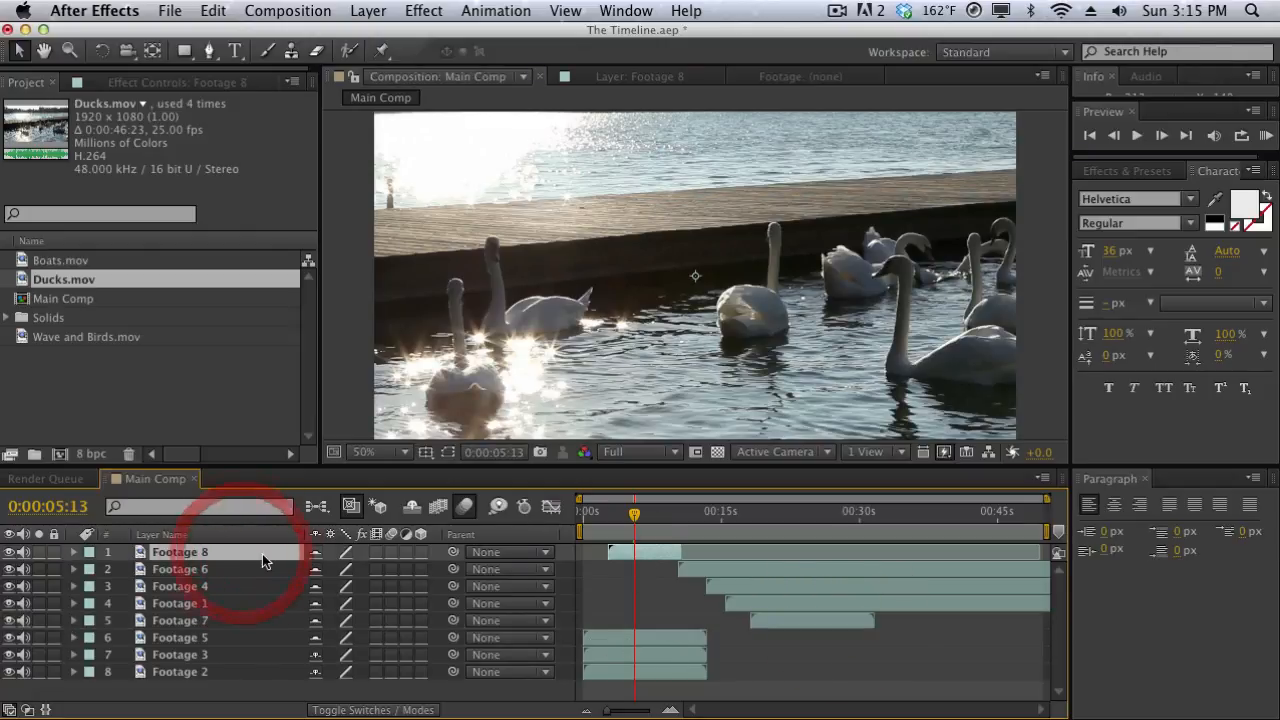
left_click_drag(633, 522, 684, 520)
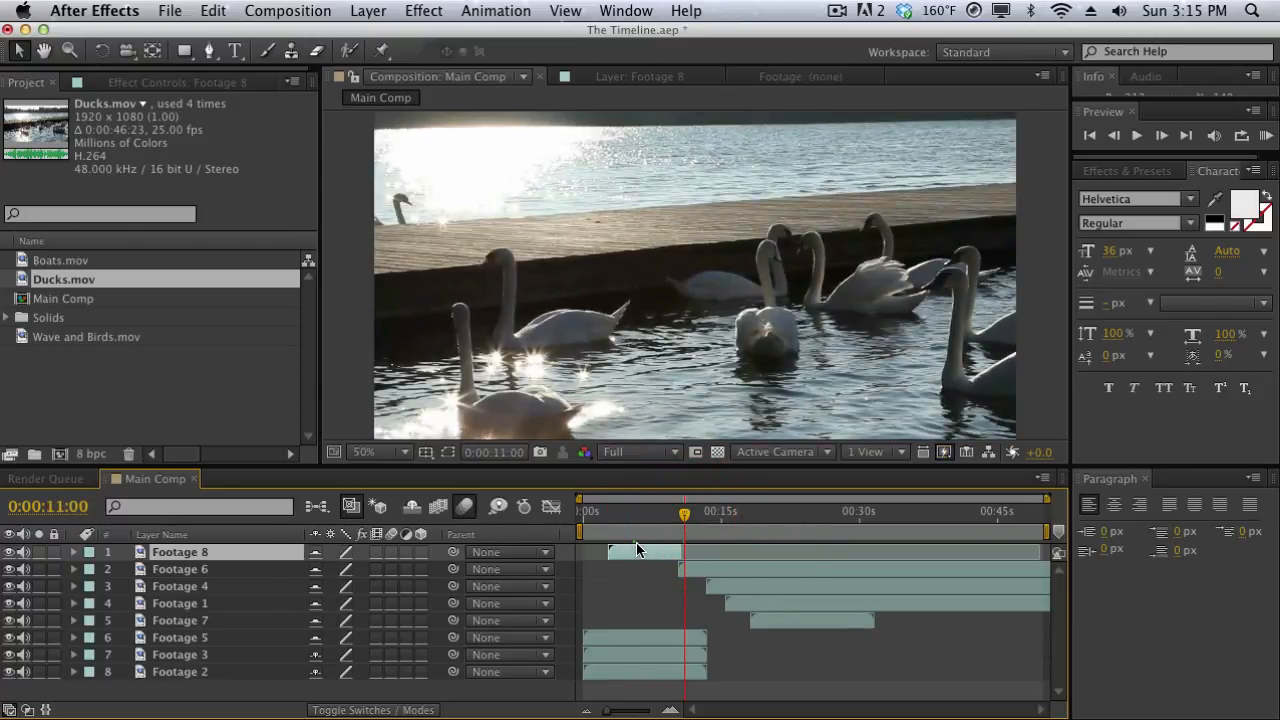
left_click(665, 512)
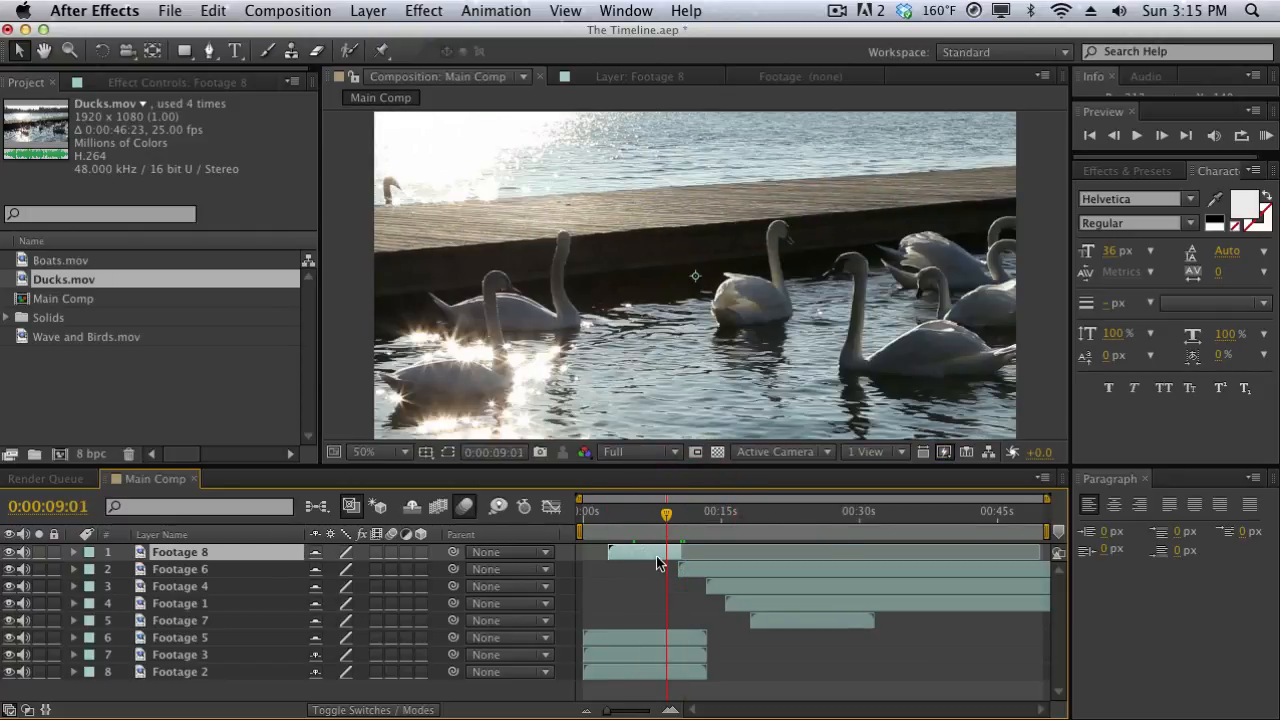
left_click_drag(651, 517, 703, 517)
double_click(224, 572)
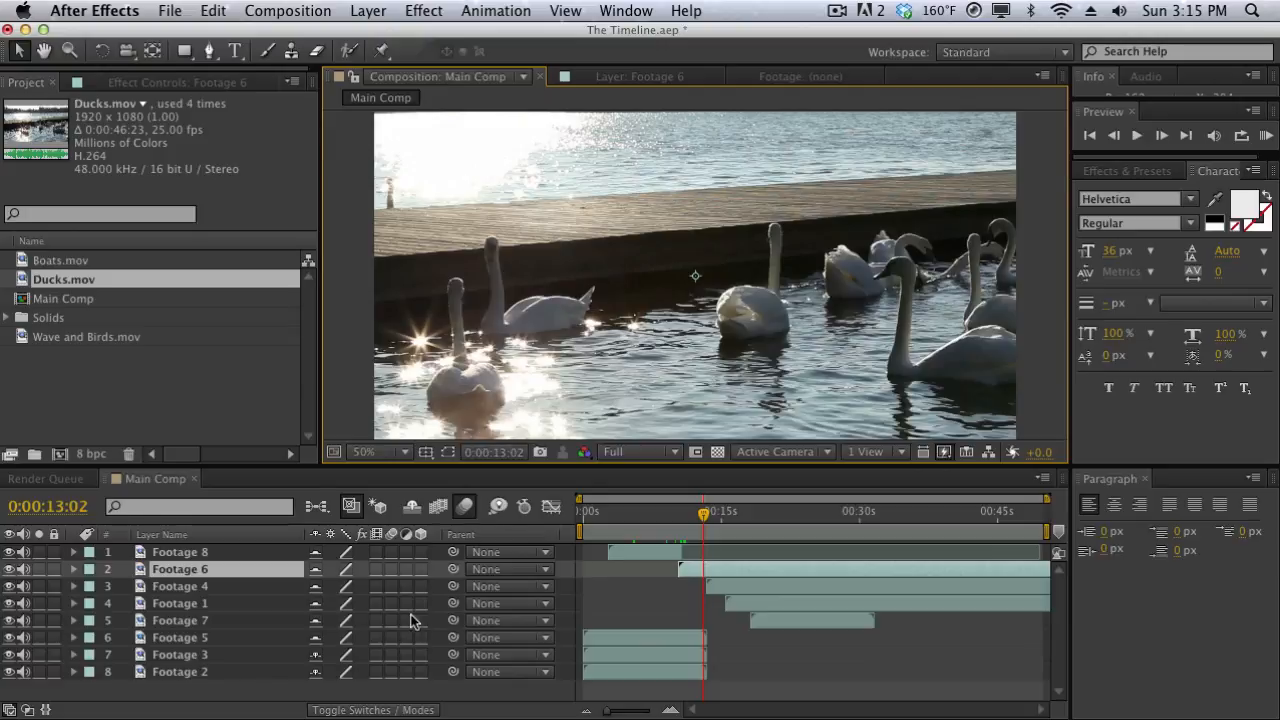
Examine the commands available for the Footage 6 layer, including its Switches and Effect options, and dismiss them without choosing one.
right_click(717, 566)
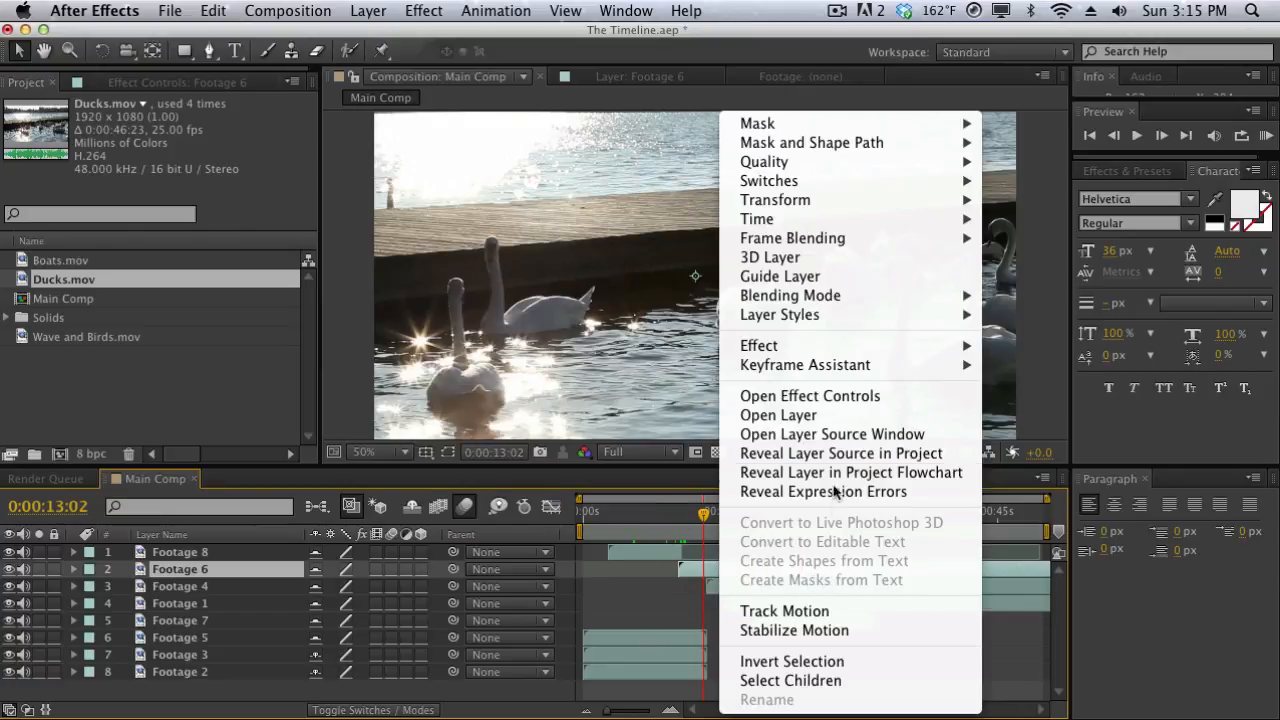
mouse_move(835, 222)
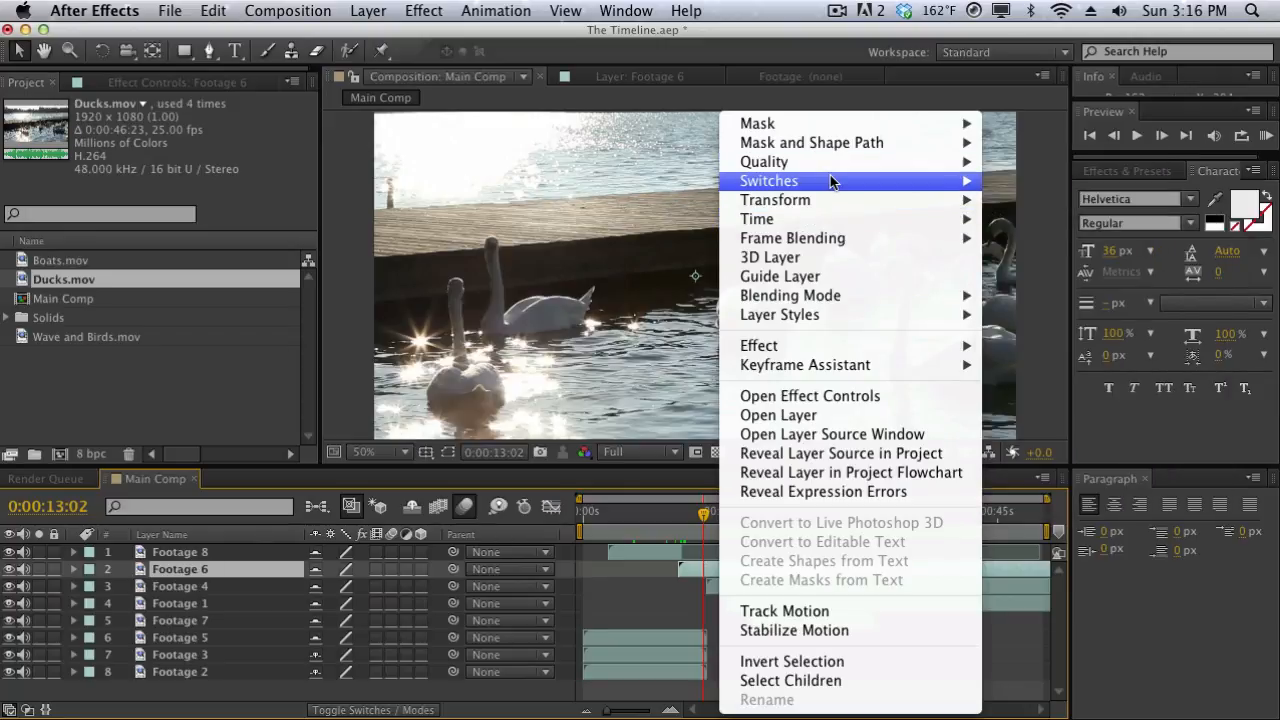
mouse_move(831, 180)
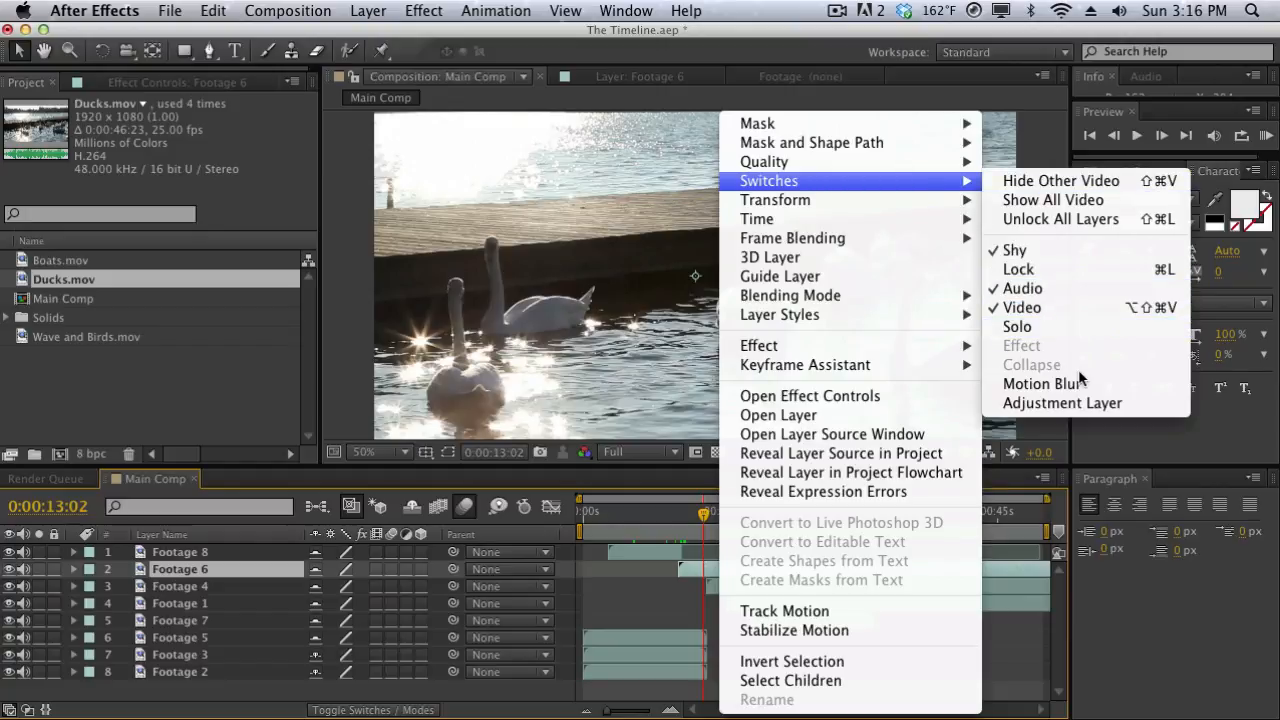
mouse_move(789, 371)
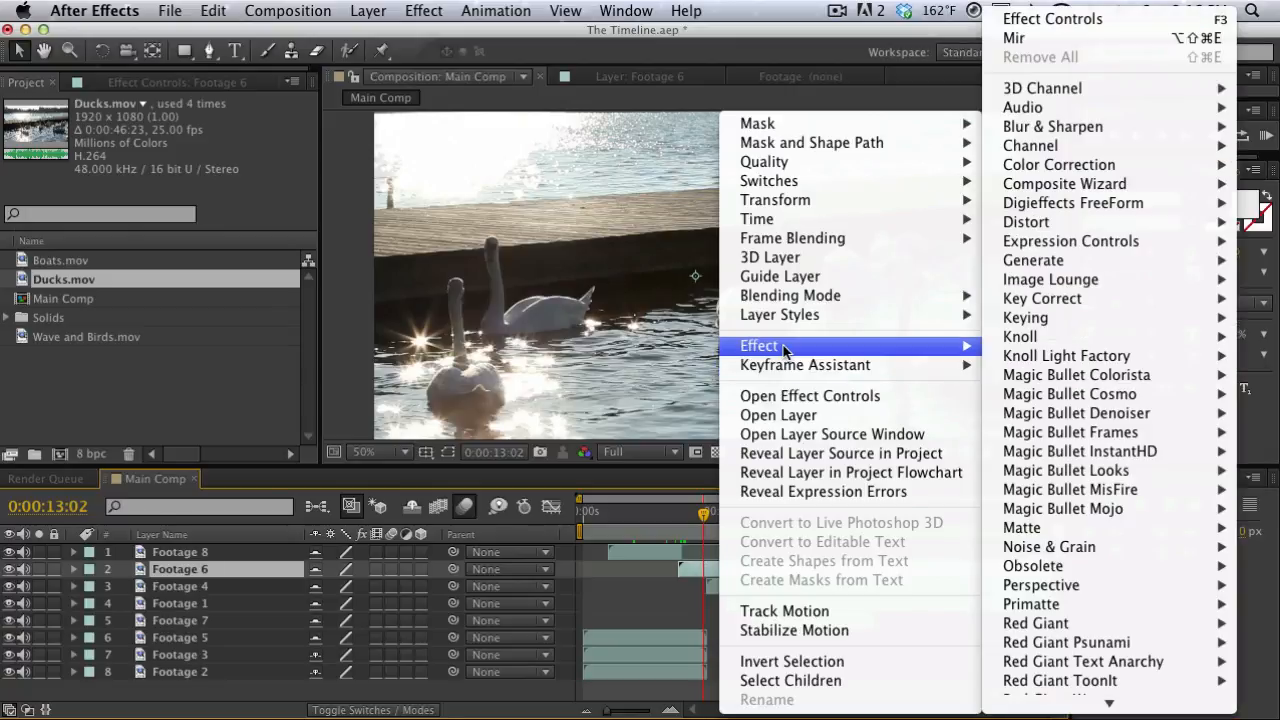
mouse_move(784, 316)
left_click(499, 364)
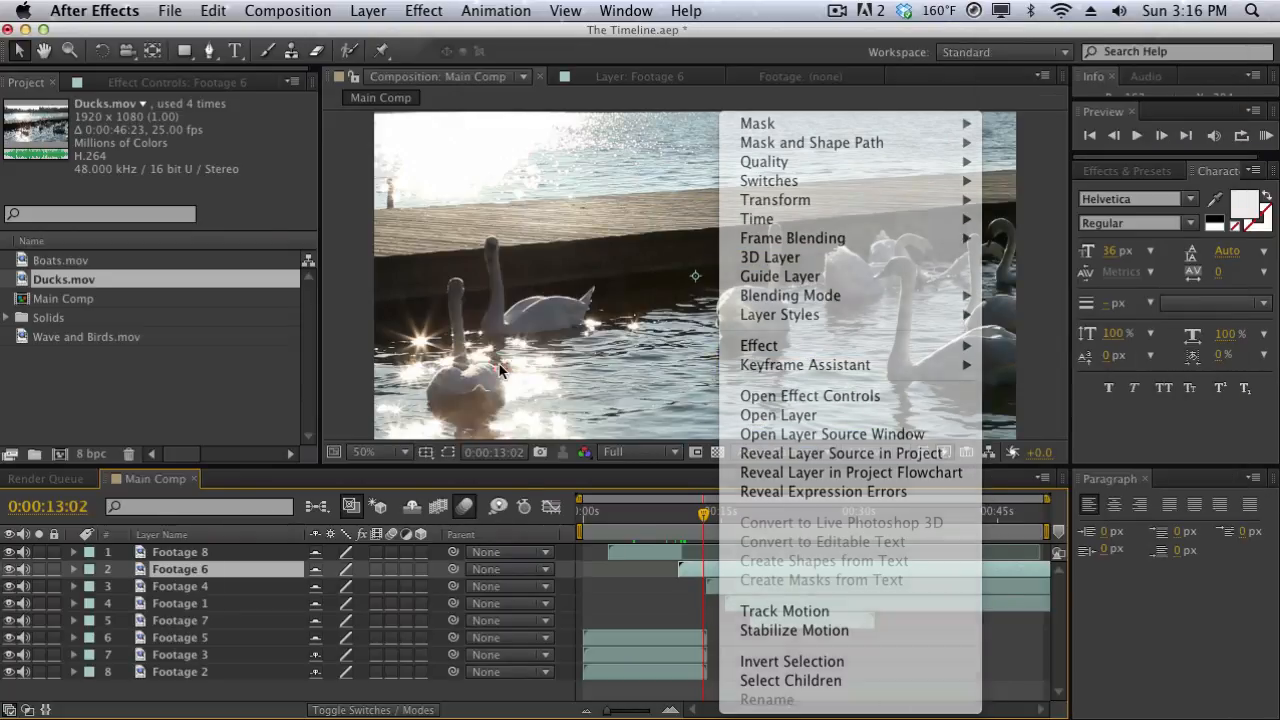